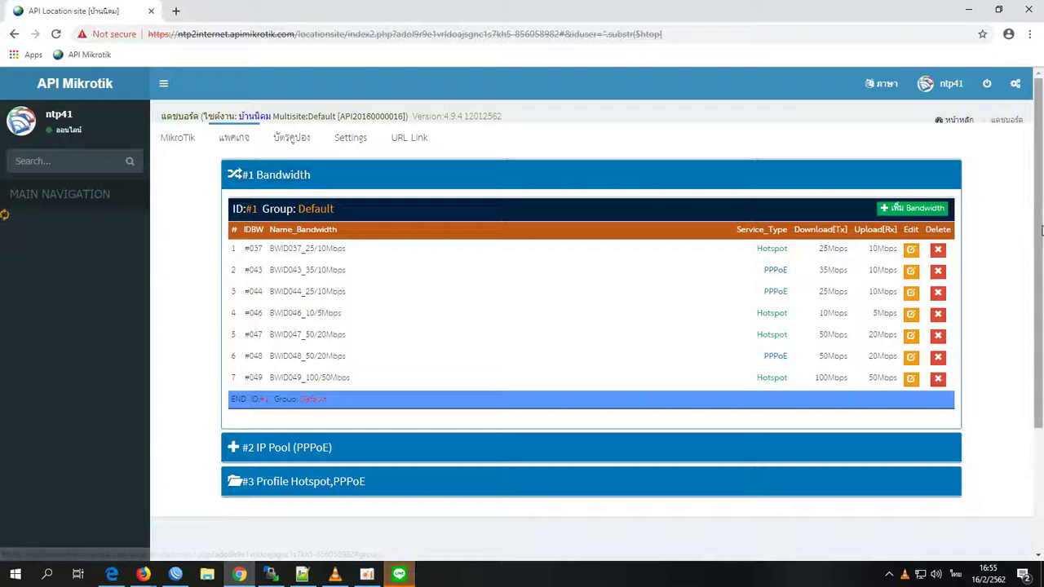
- Preview the add-bandwidth form's Hotspot options, cancel it, and collapse the Bandwidth section
left_click(909, 210)
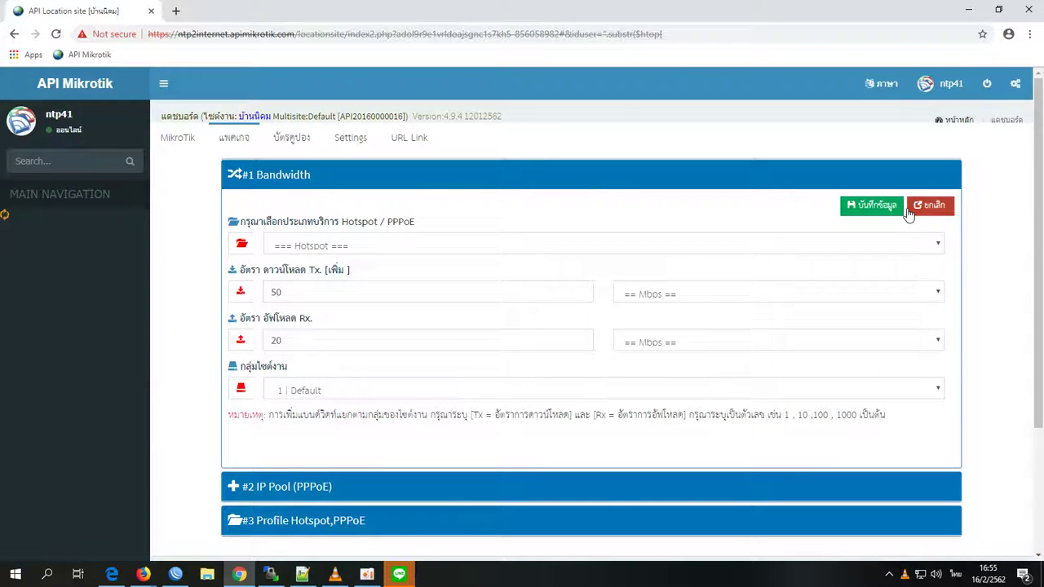
left_click(424, 253)
left_click(425, 254)
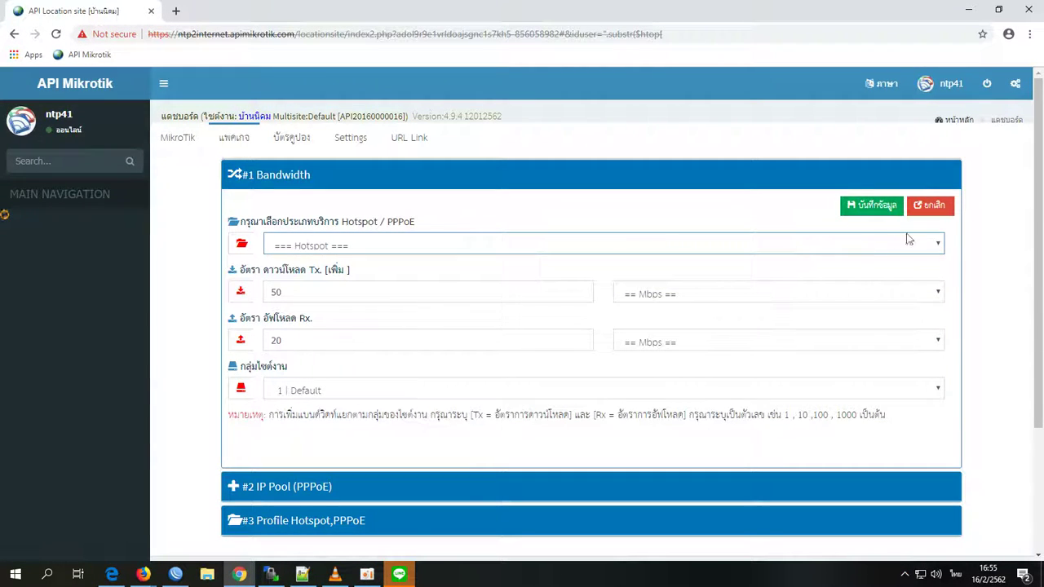
left_click(933, 210)
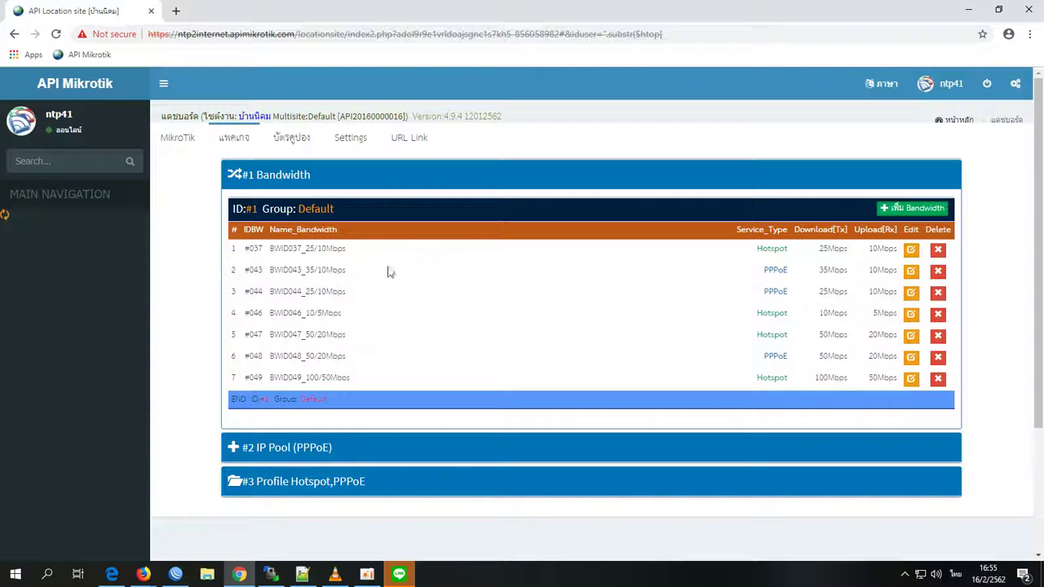
left_click(270, 182)
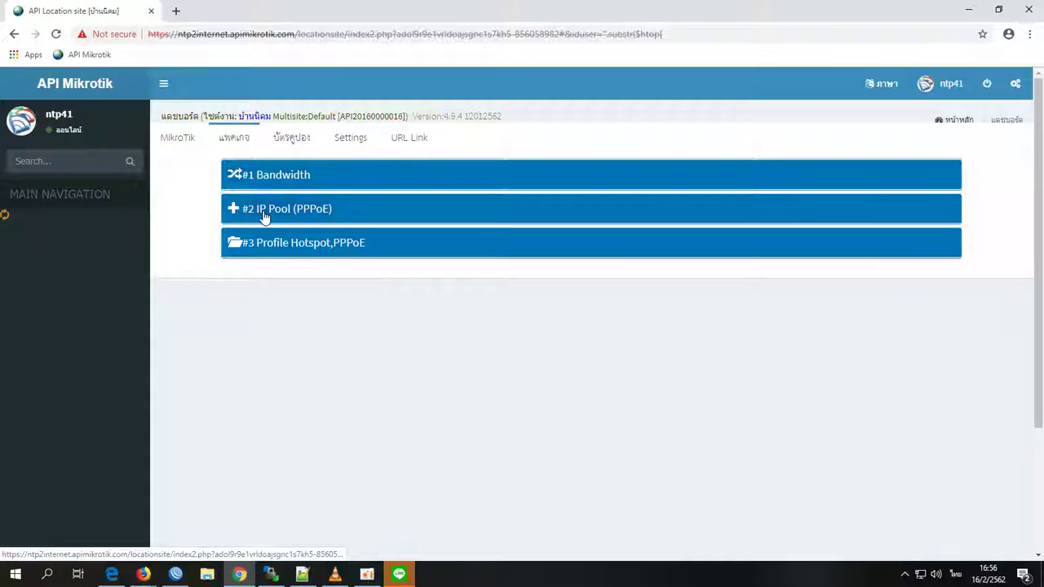
- Expand IP Pool (PPPoE) and preview the add-pool form without saving
left_click(263, 210)
left_click(918, 242)
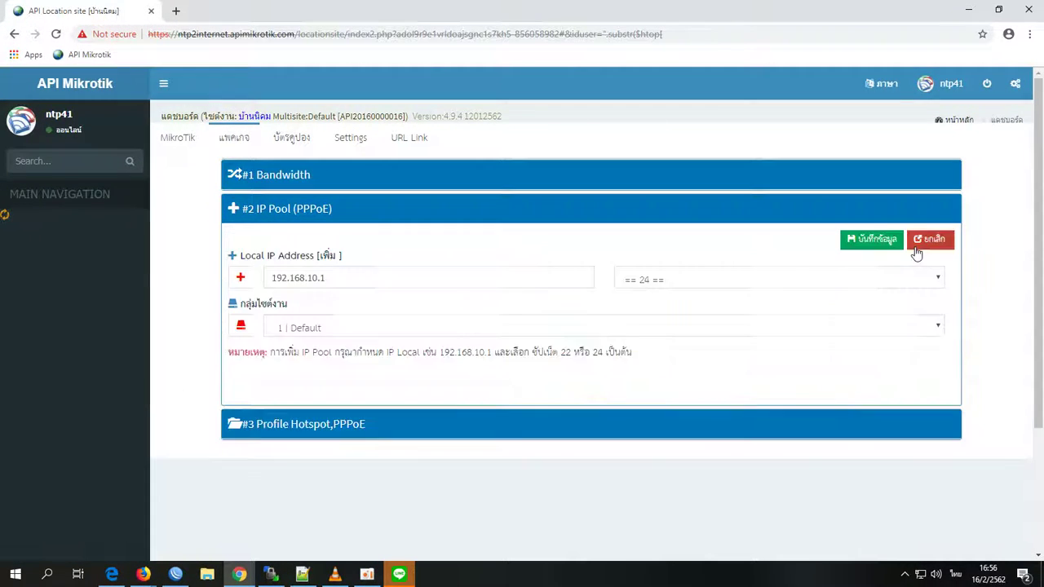
left_click(915, 246)
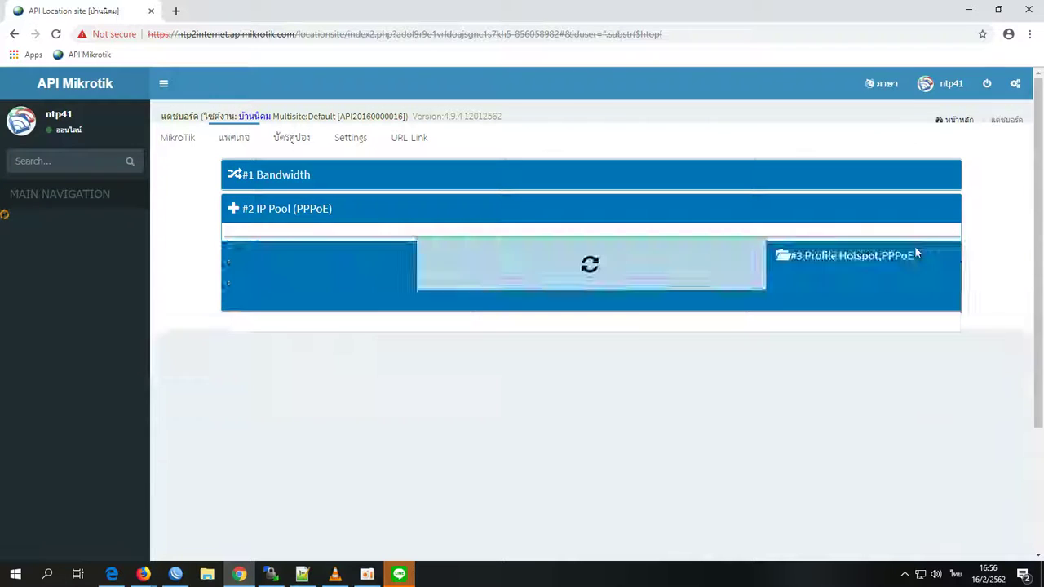
- Preview the edit form for IP pool 29, cancel it, and expand Profile Hotspot,PPPoE
left_click(914, 307)
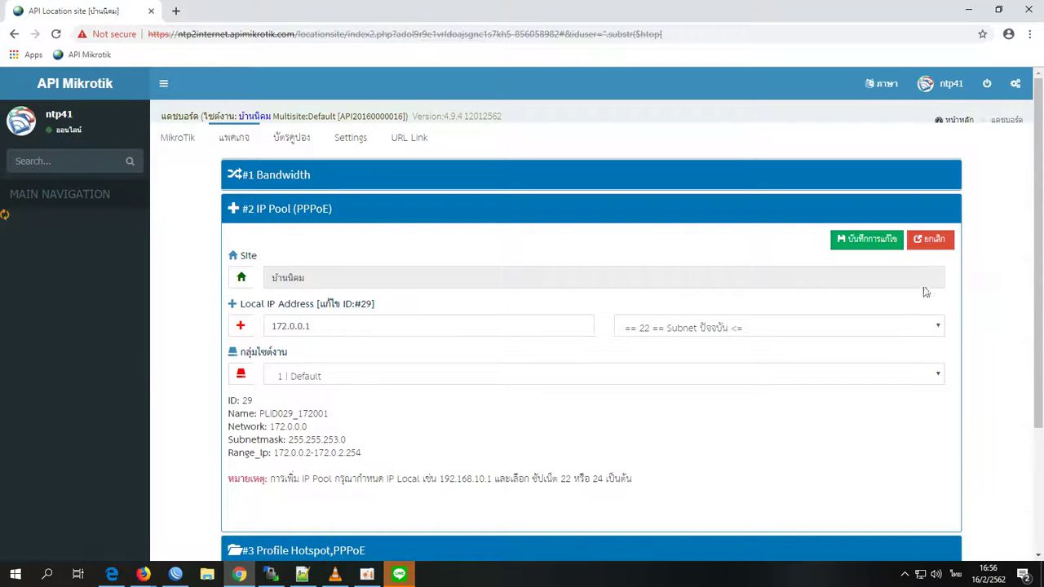
left_click(930, 242)
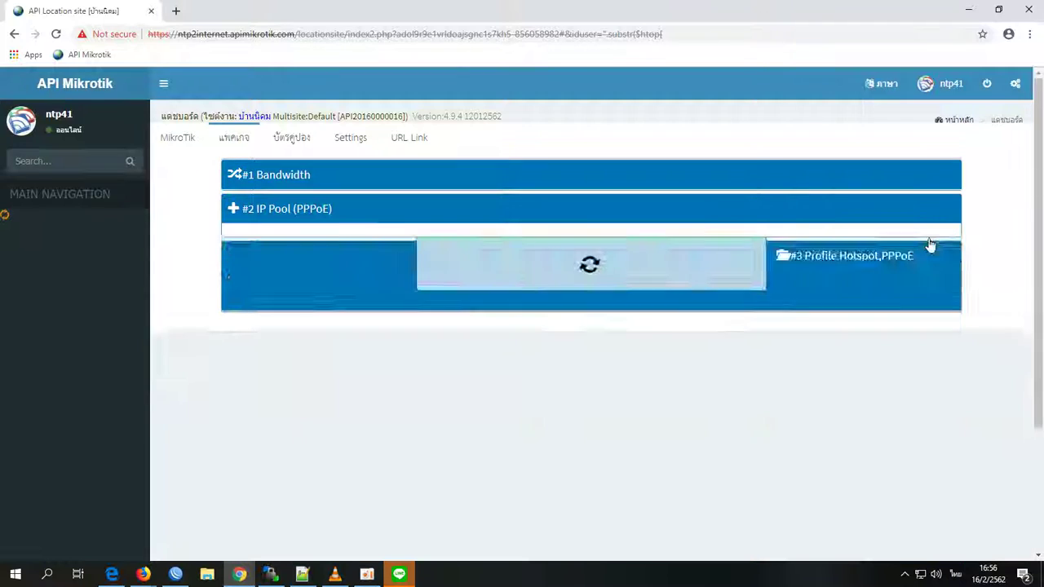
left_click(343, 374)
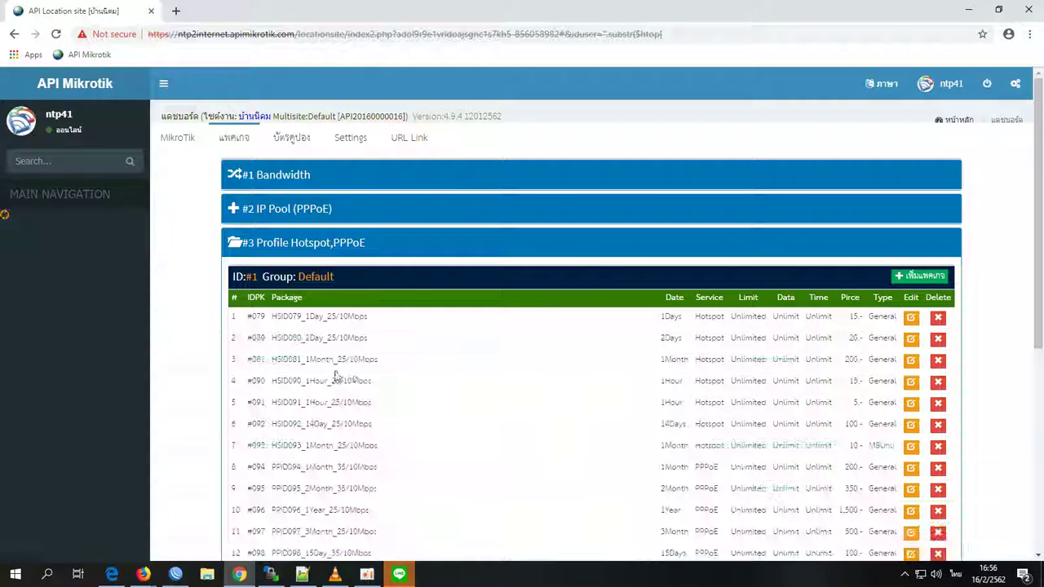
- Review the edit form for package HSID093 and close it without saving
scroll(471, 350, "down", 2)
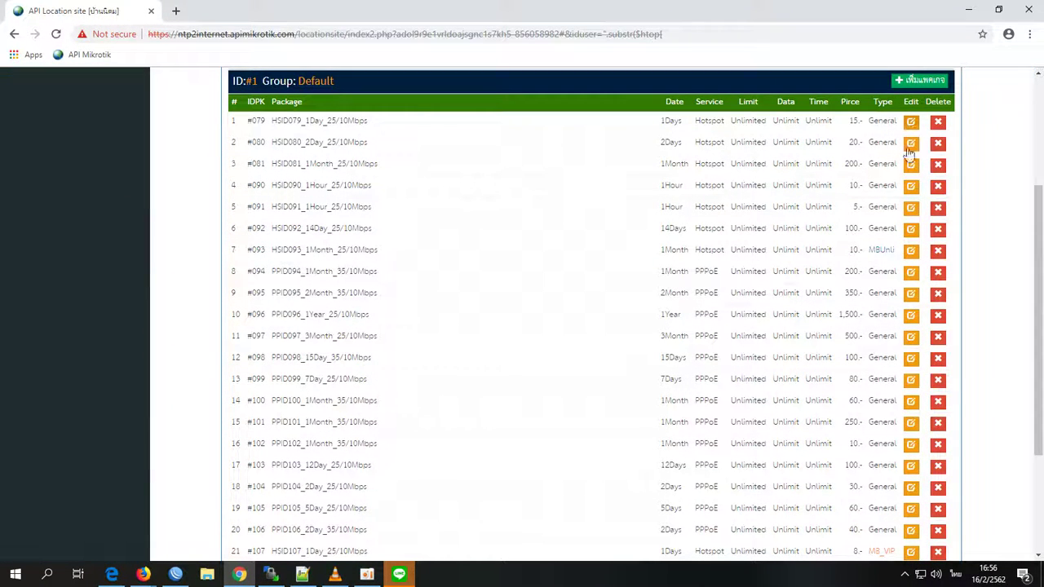
left_click(911, 250)
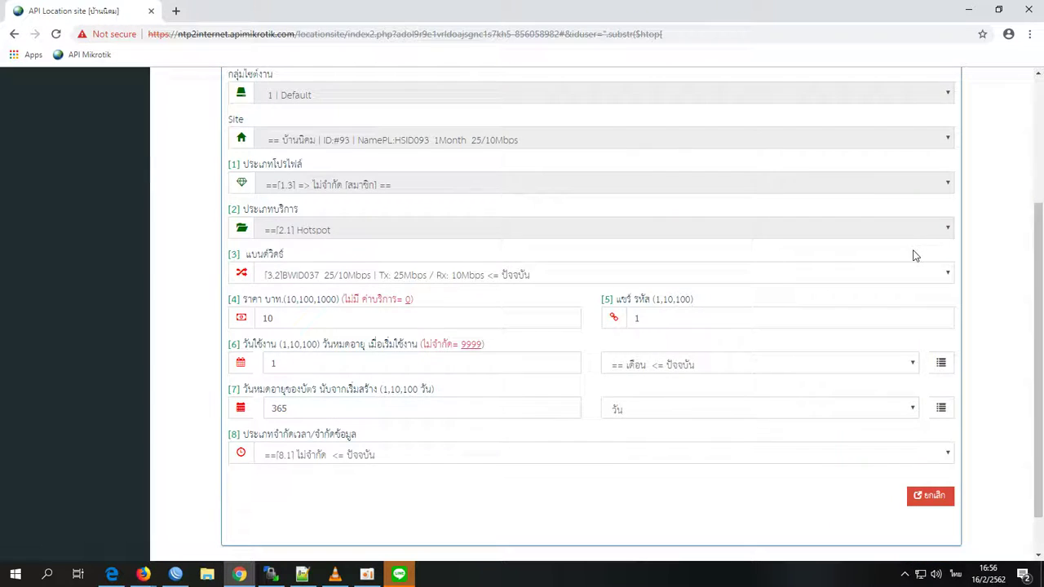
scroll(806, 314, "down", 1)
scroll(762, 363, "up", 3)
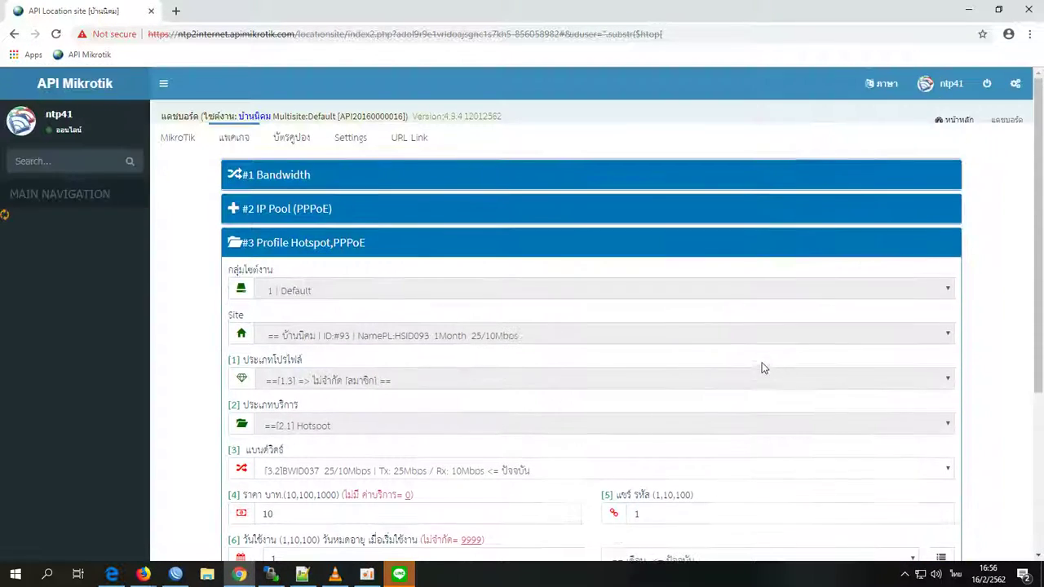
scroll(762, 367, "down", 2)
scroll(903, 511, "down", 1)
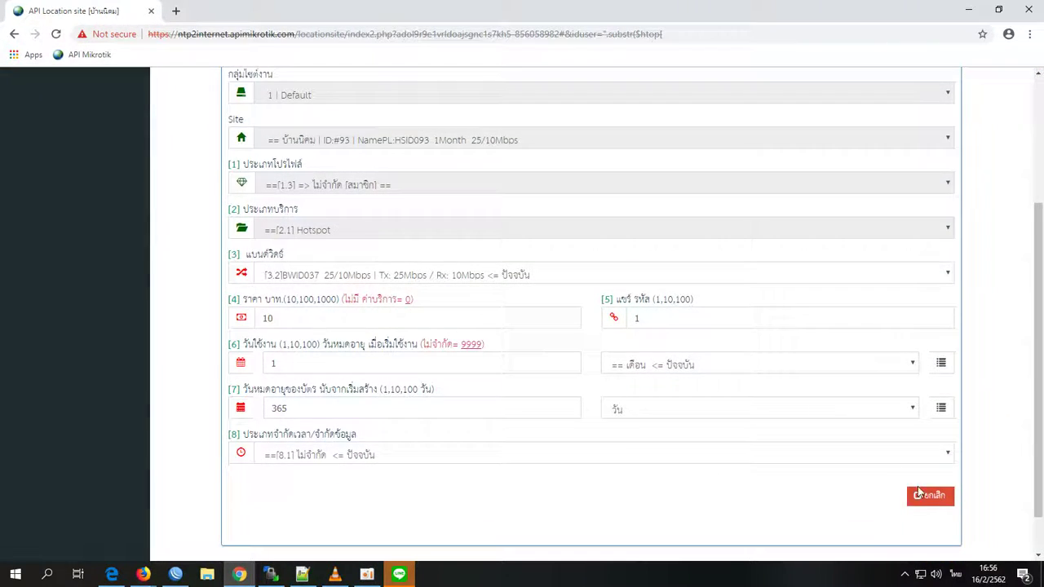
left_click(928, 496)
scroll(851, 294, "up", 2)
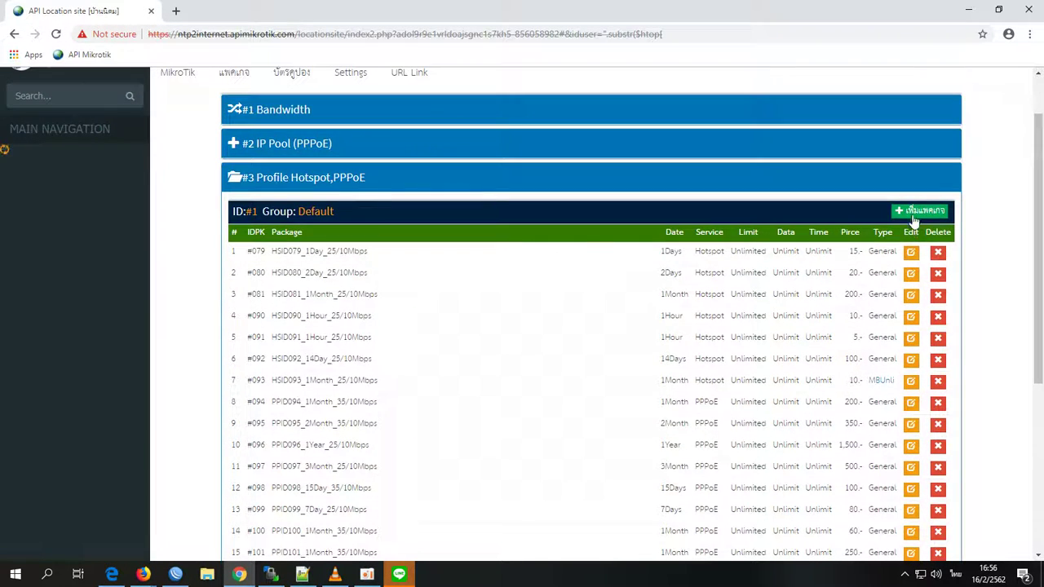
- Draft a 1.2 Hotspot package on BWID046, discard it, and re-expand Bandwidth
left_click(915, 209)
left_click(359, 278)
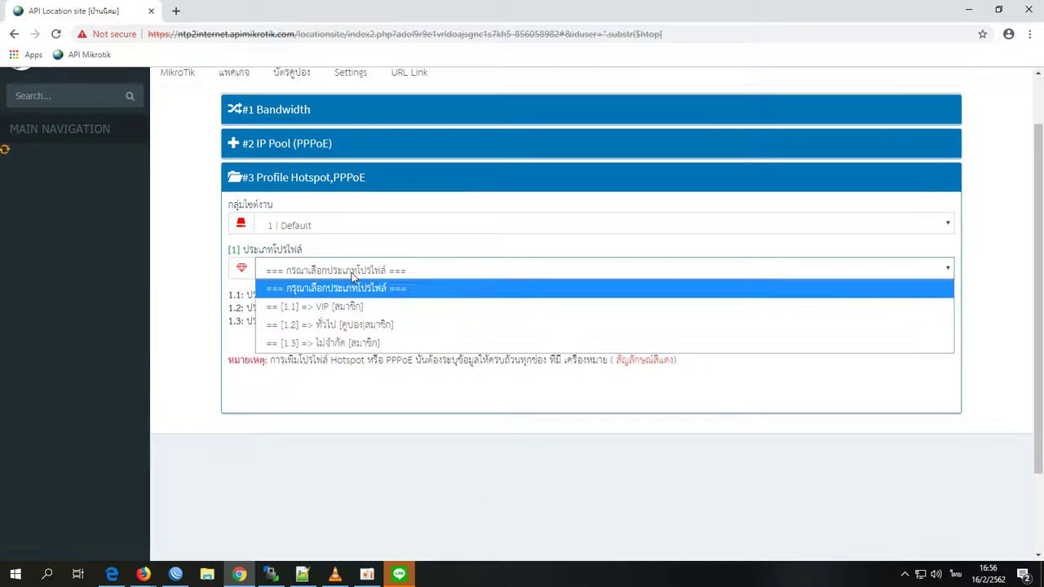
left_click(338, 325)
left_click(337, 319)
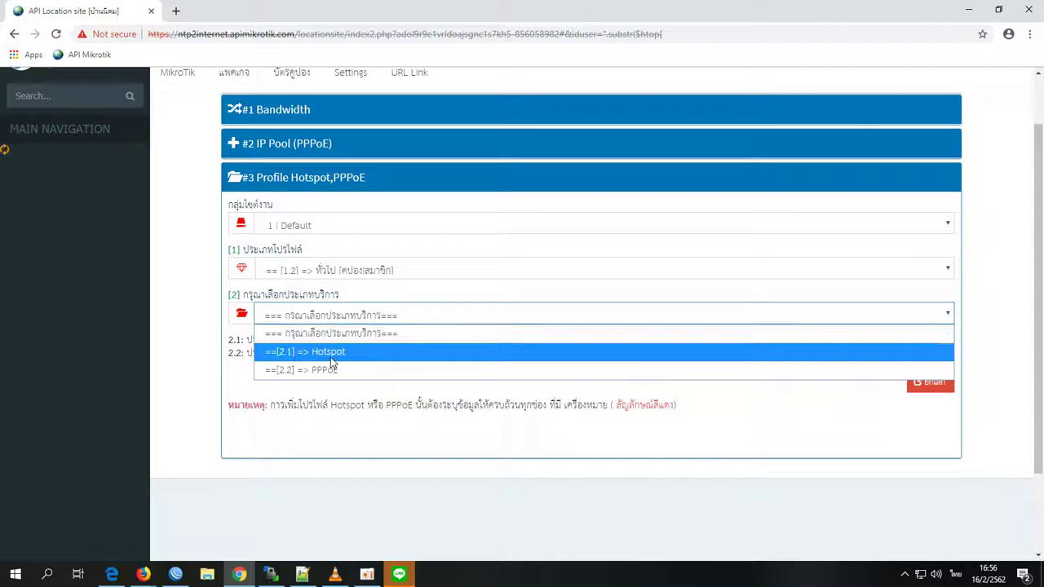
left_click(328, 351)
left_click(330, 360)
left_click(333, 398)
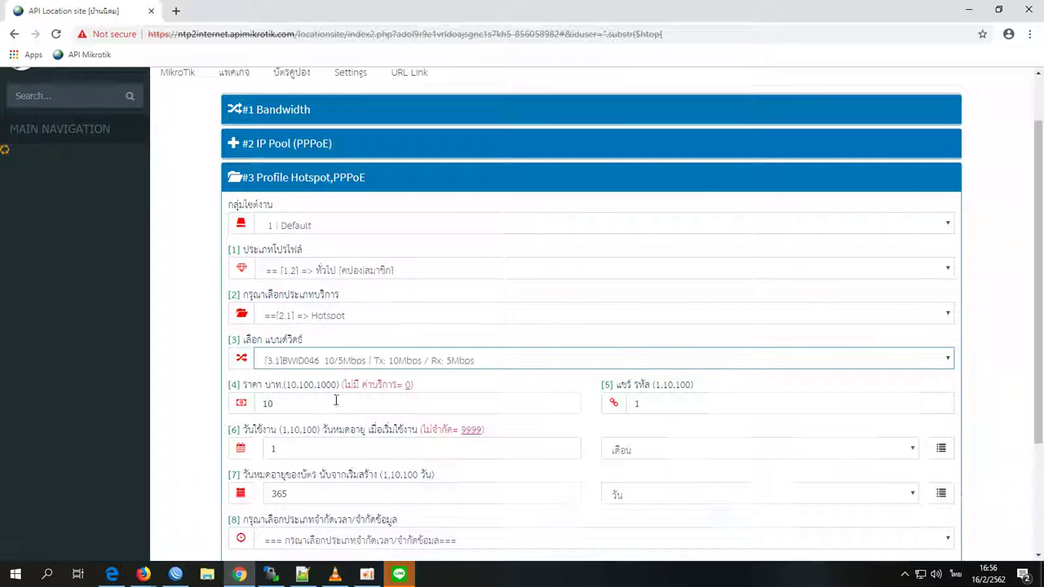
scroll(355, 329, "down", 2)
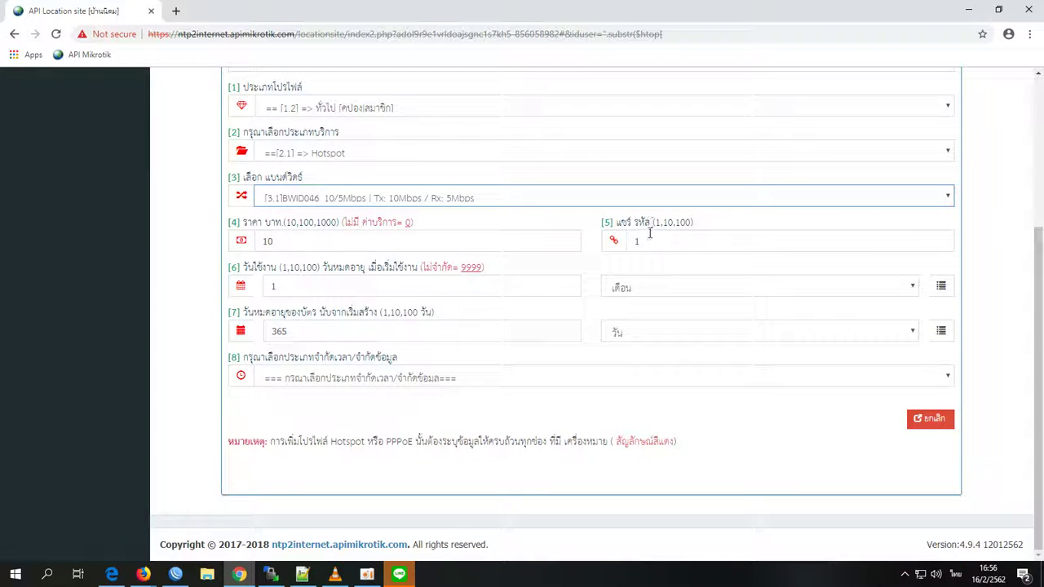
left_click(945, 423)
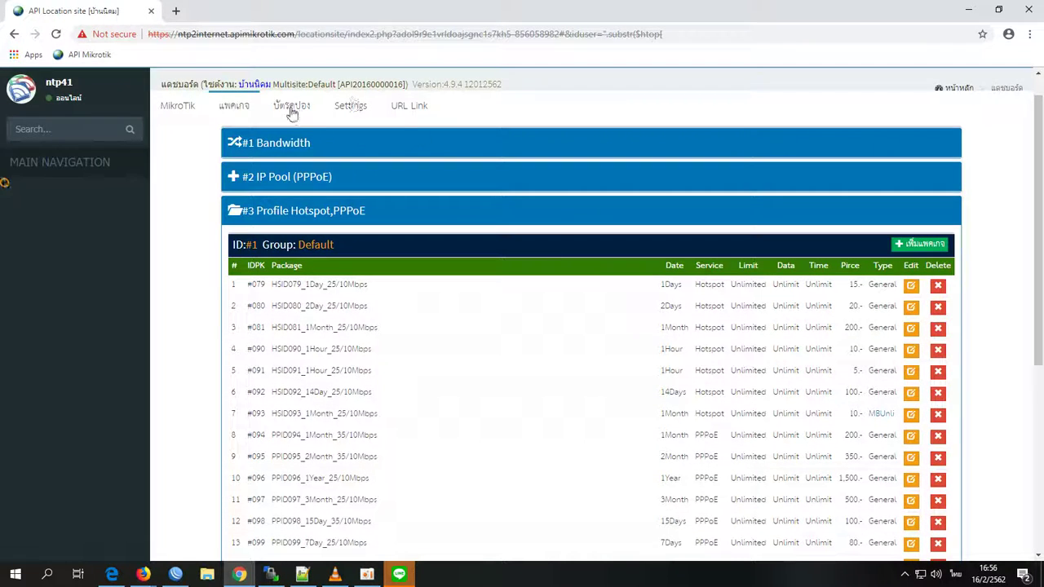
left_click(280, 144)
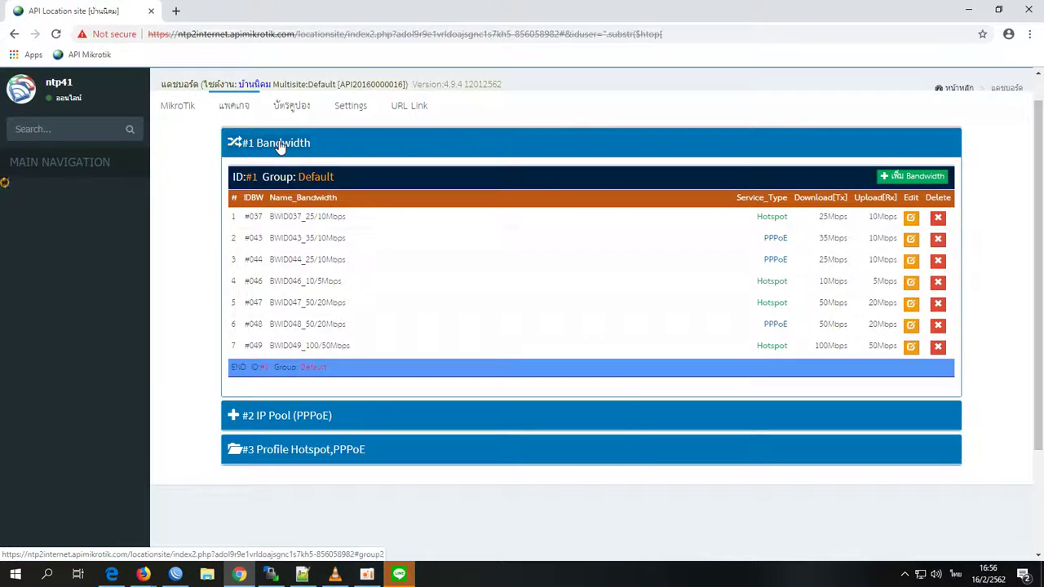
- In coupon management, start a manual user on package HSID090_1Hour_25/10Mbps
left_click(291, 106)
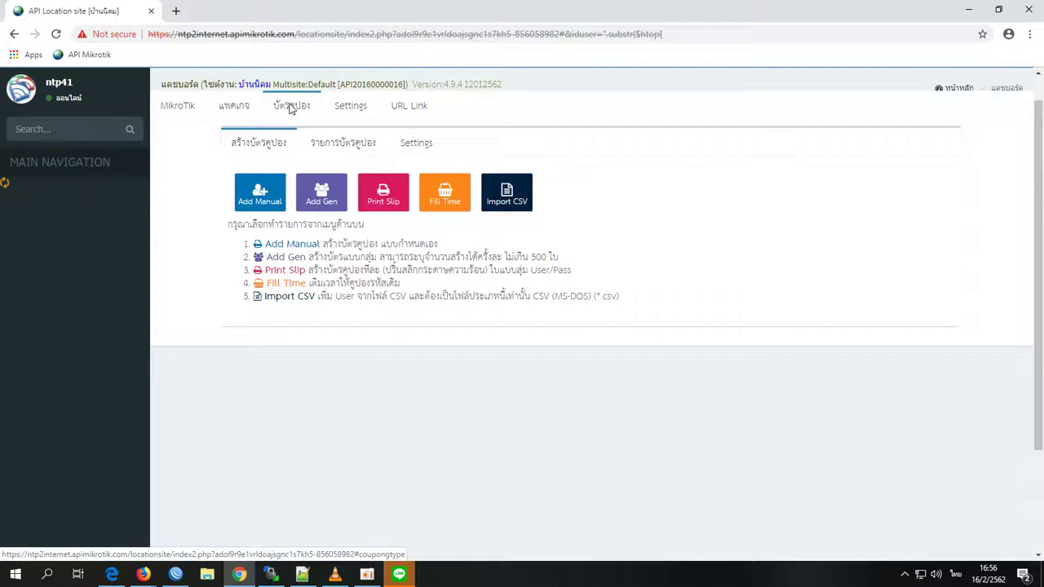
left_click_drag(285, 145, 256, 147)
left_click(251, 199)
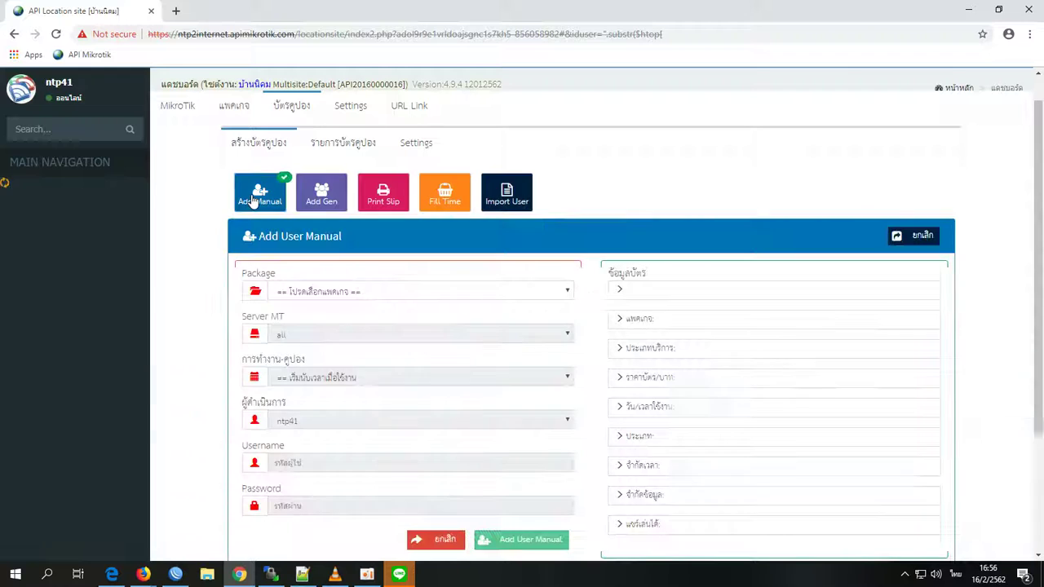
scroll(298, 231, "down", 2)
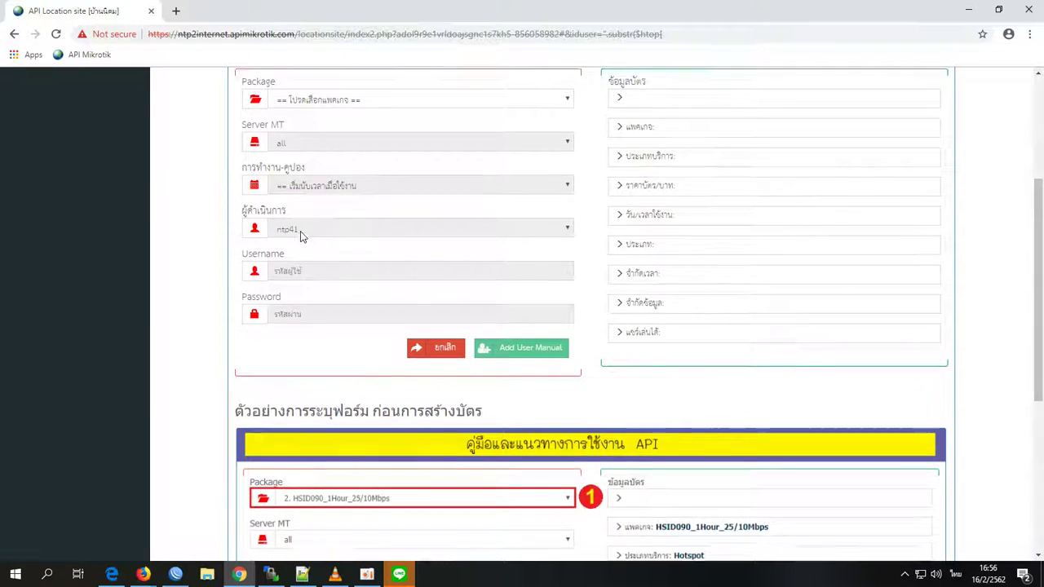
scroll(298, 236, "up", 2)
left_click(389, 228)
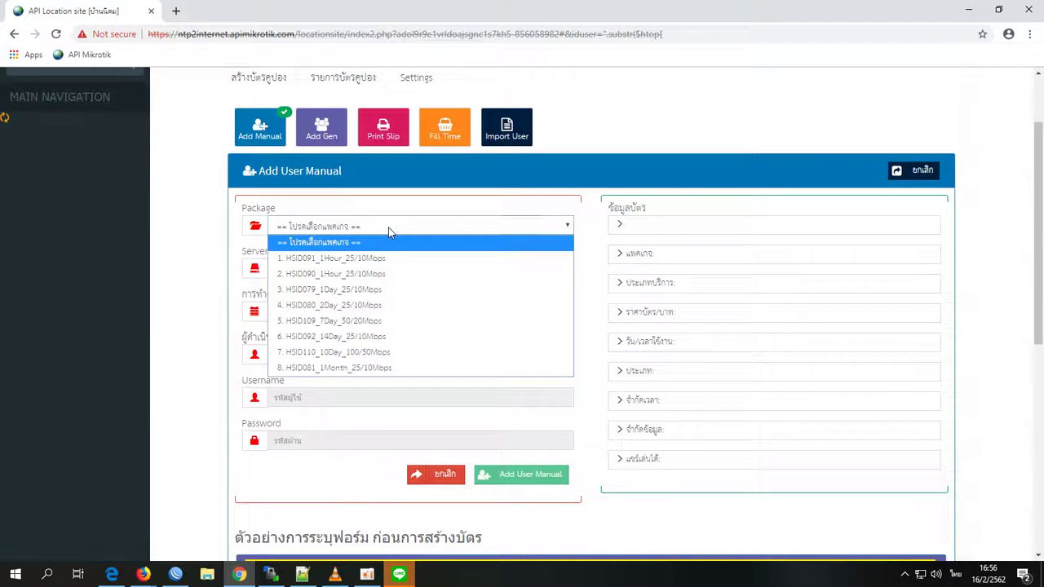
left_click(369, 273)
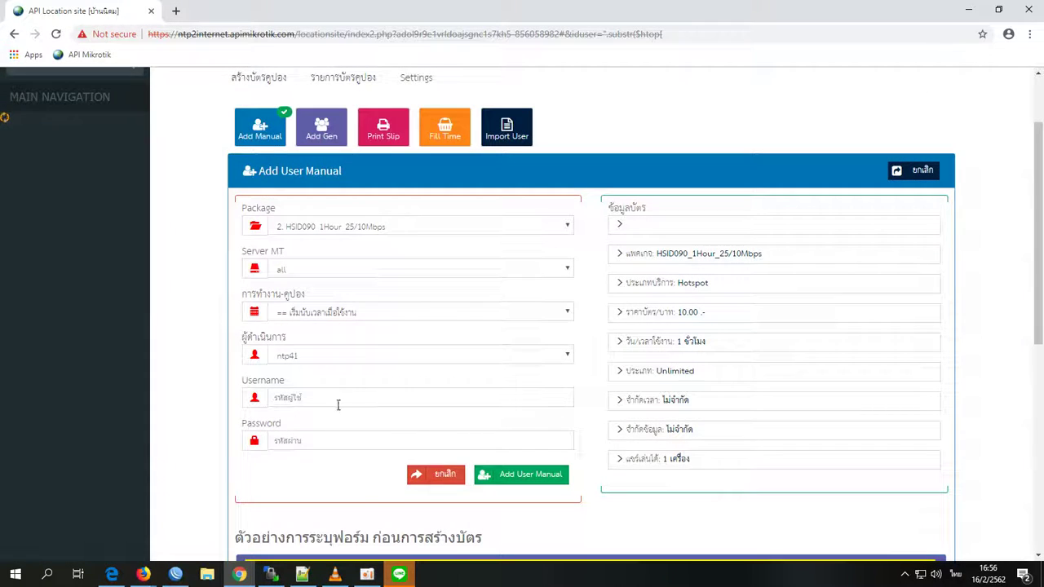
- Enter username 'te' and password 'test', create the coupon user, and reset the form
left_click(337, 399)
left_click(357, 399)
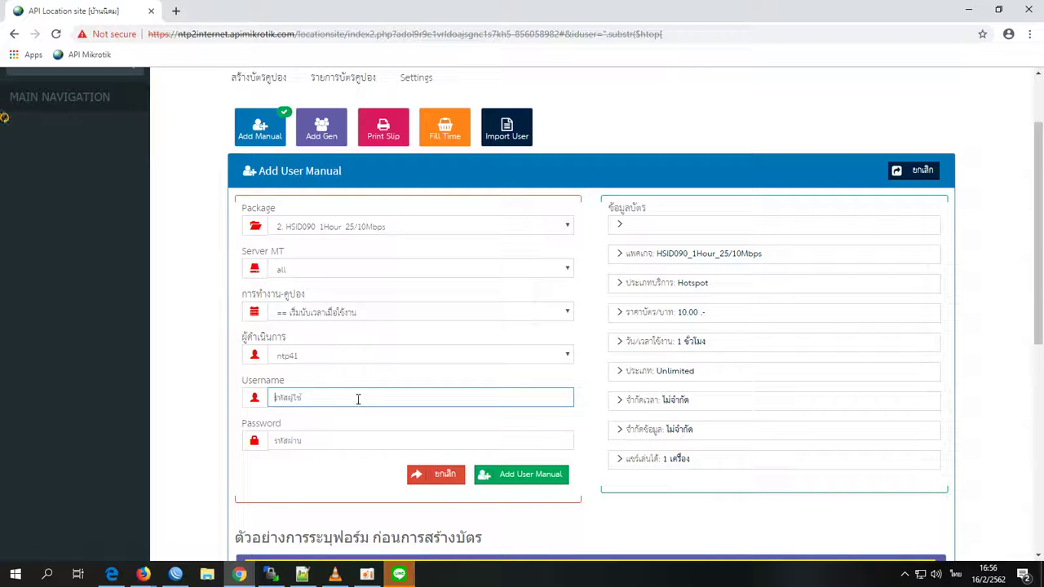
key("alt+shift")
type("test59")
left_click(332, 437)
type("test")
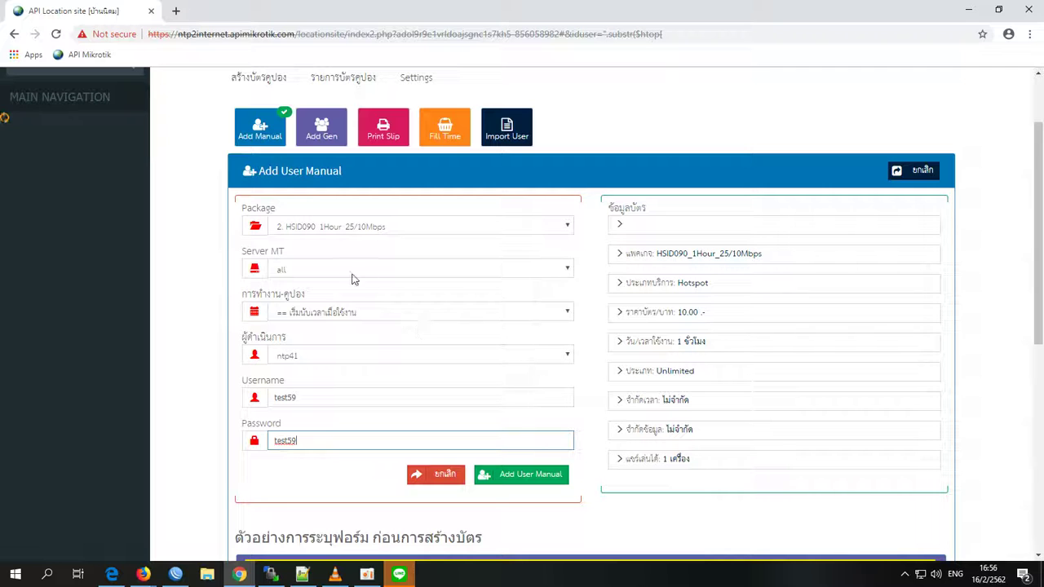
left_click(319, 316)
left_click(318, 318)
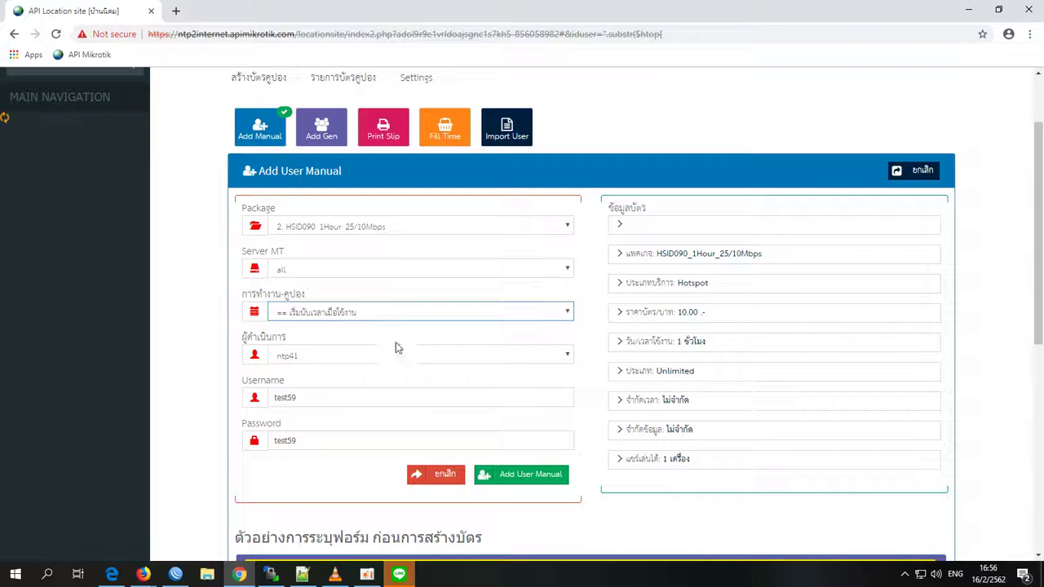
left_click(505, 474)
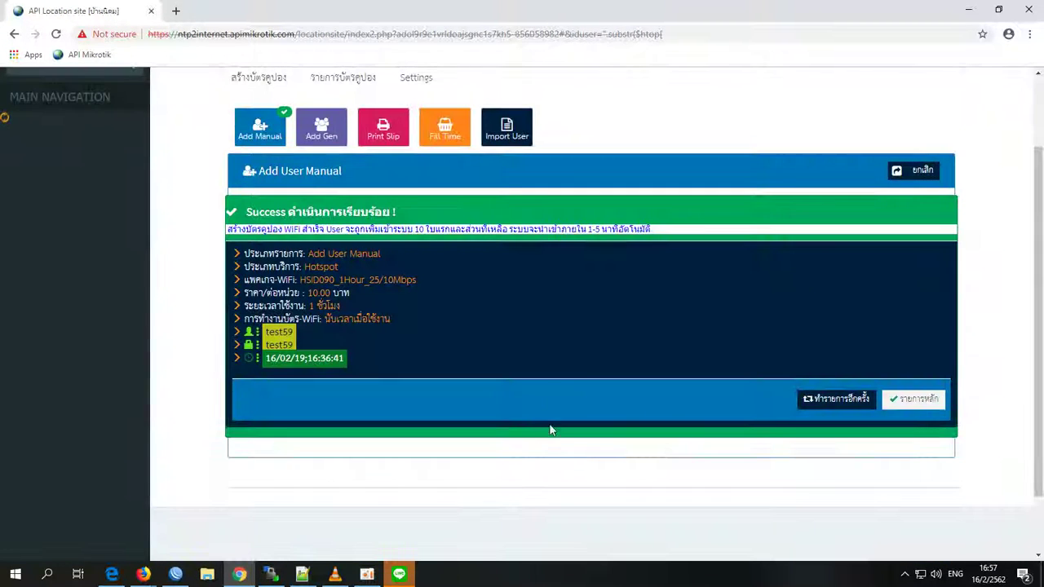
left_click(831, 399)
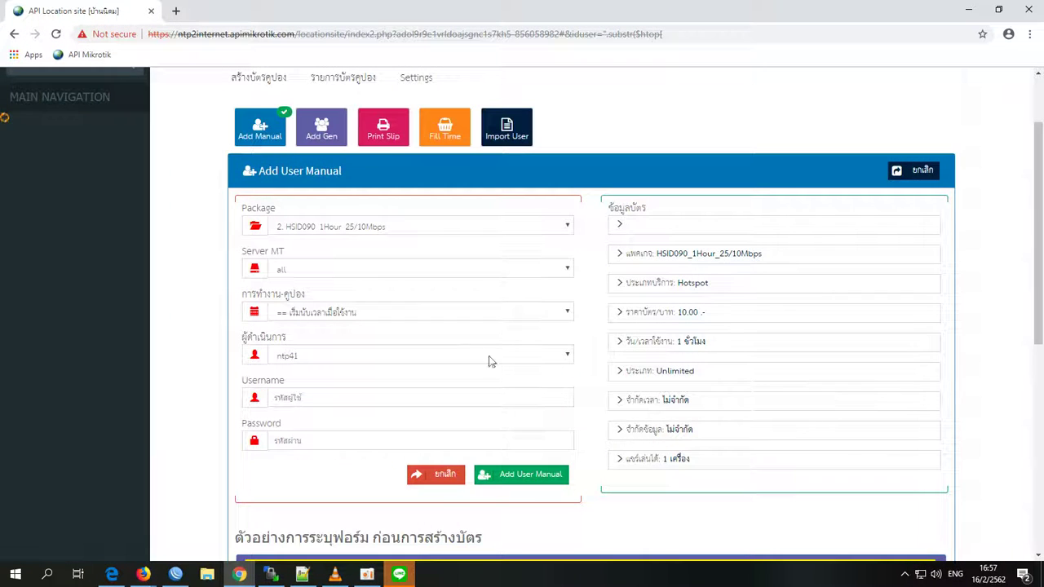
left_click(331, 132)
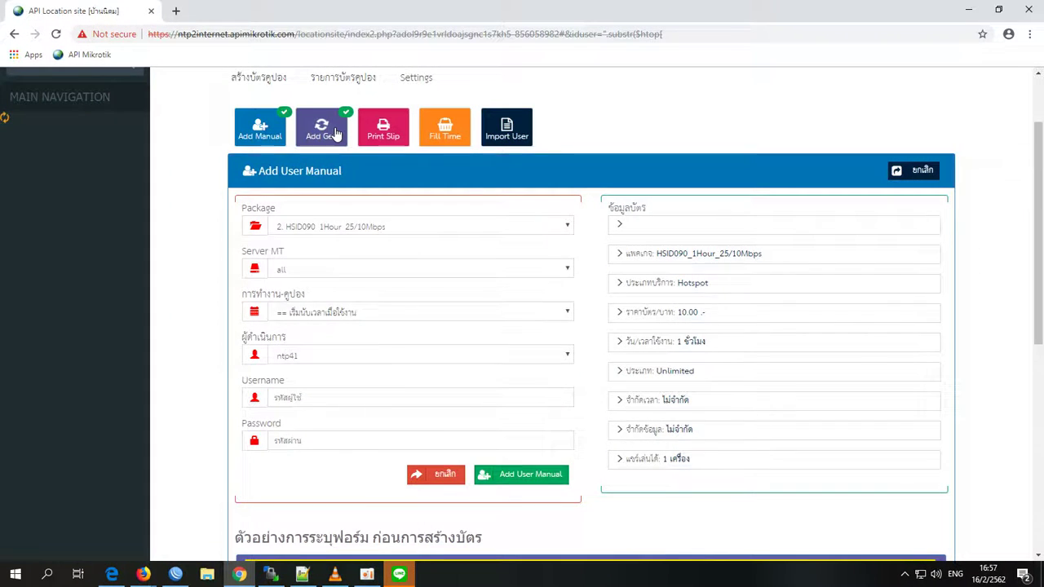
- Generate 20 coupons on HSID091_1Hour_25/10Mbps with username prefix 34, then reset the form
left_click(319, 225)
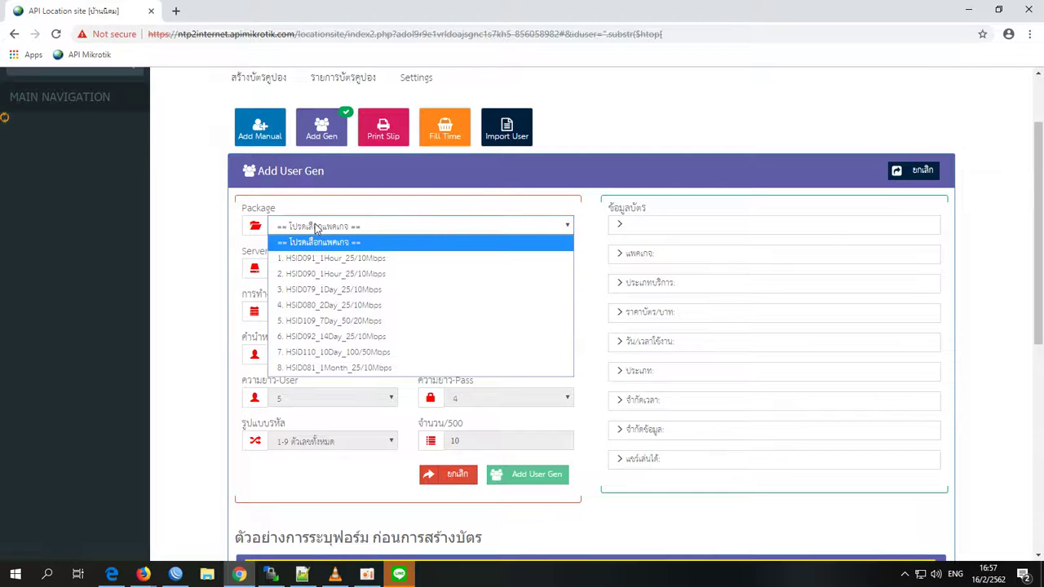
left_click(321, 259)
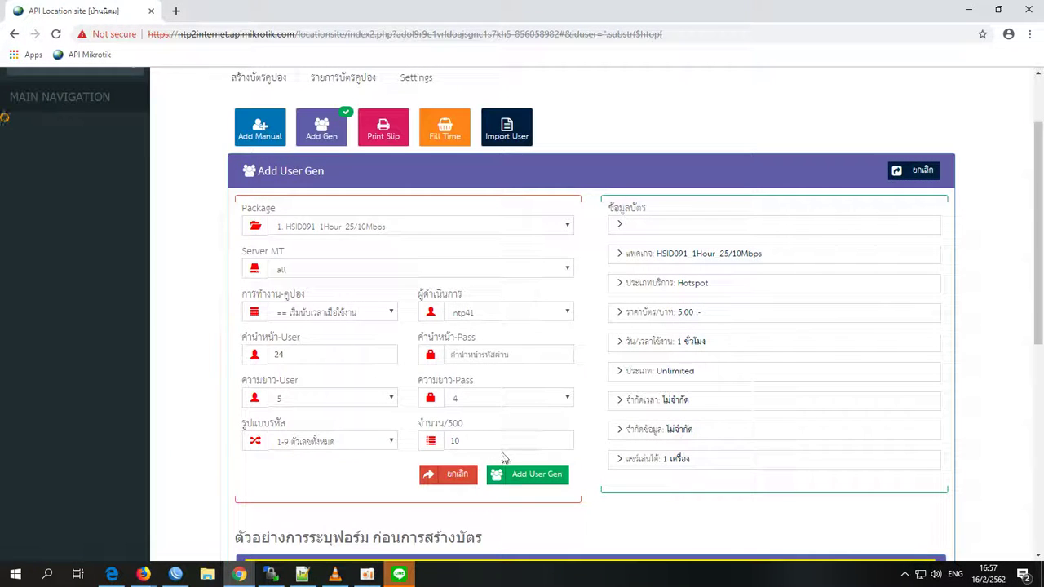
left_click_drag(503, 440, 404, 441)
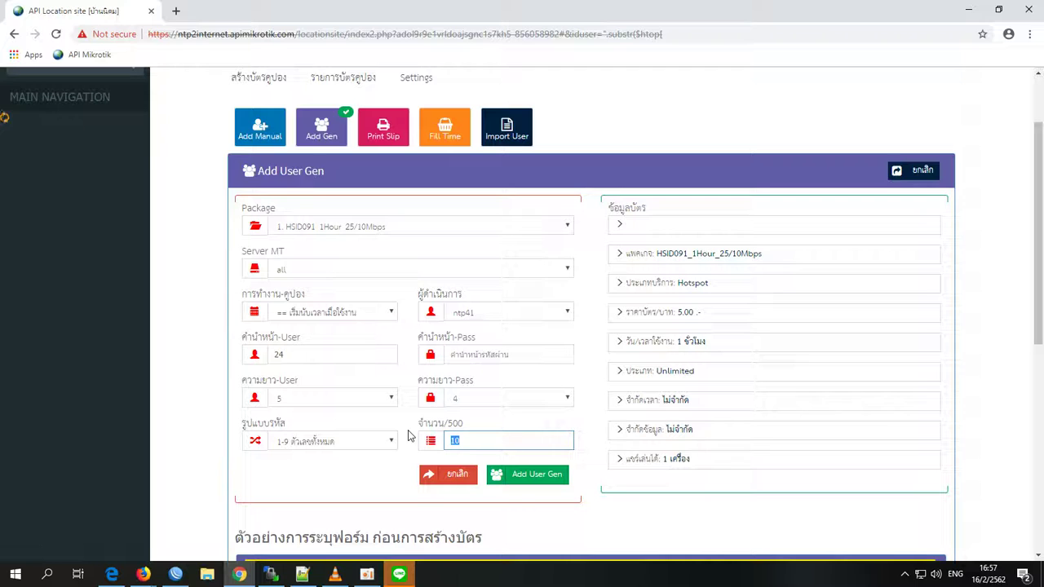
type("20")
left_click(360, 317)
left_click(360, 325)
double_click(303, 354)
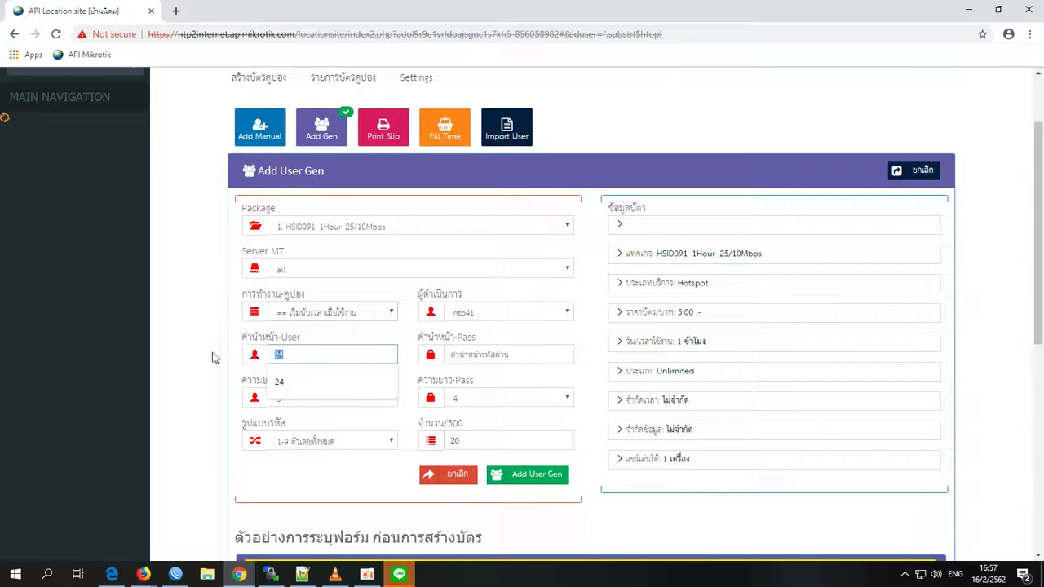
type("34")
left_click(531, 476)
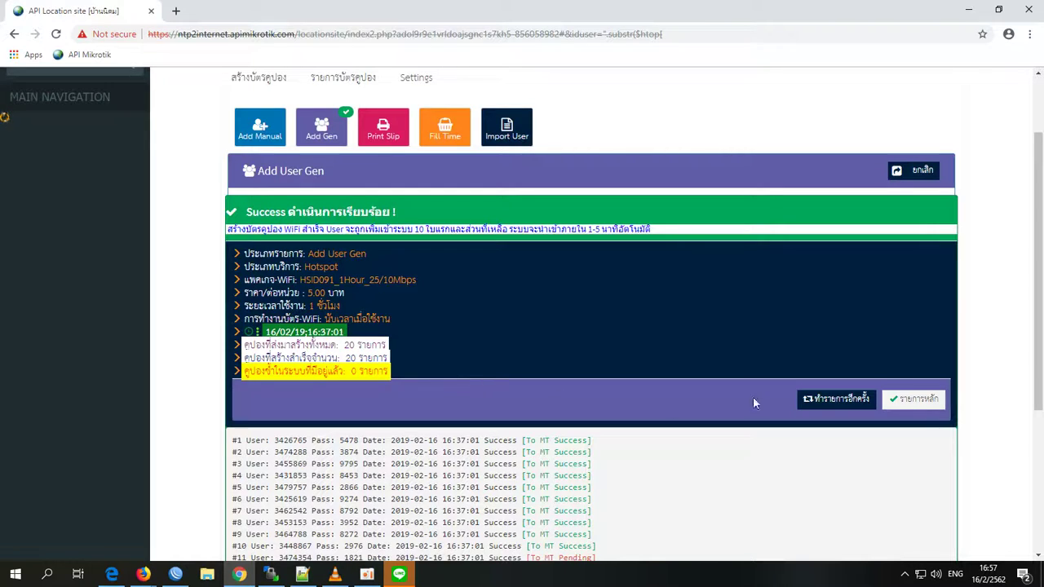
left_click(813, 399)
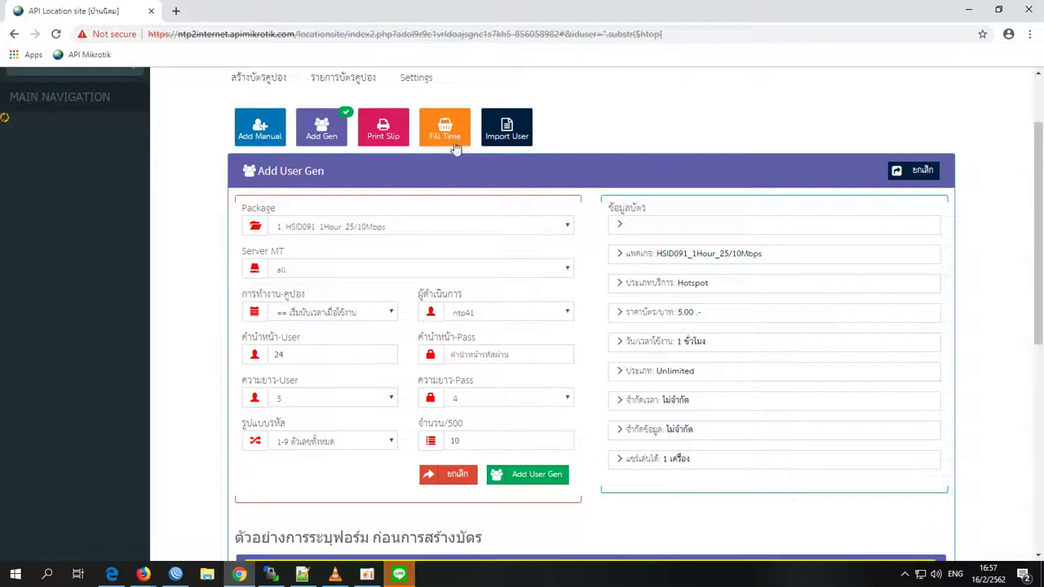
- Create a print slip on HSID091_1Hour_25/10Mbps with prefix 15 and length 5, cancelling printing
left_click(380, 132)
left_click(352, 227)
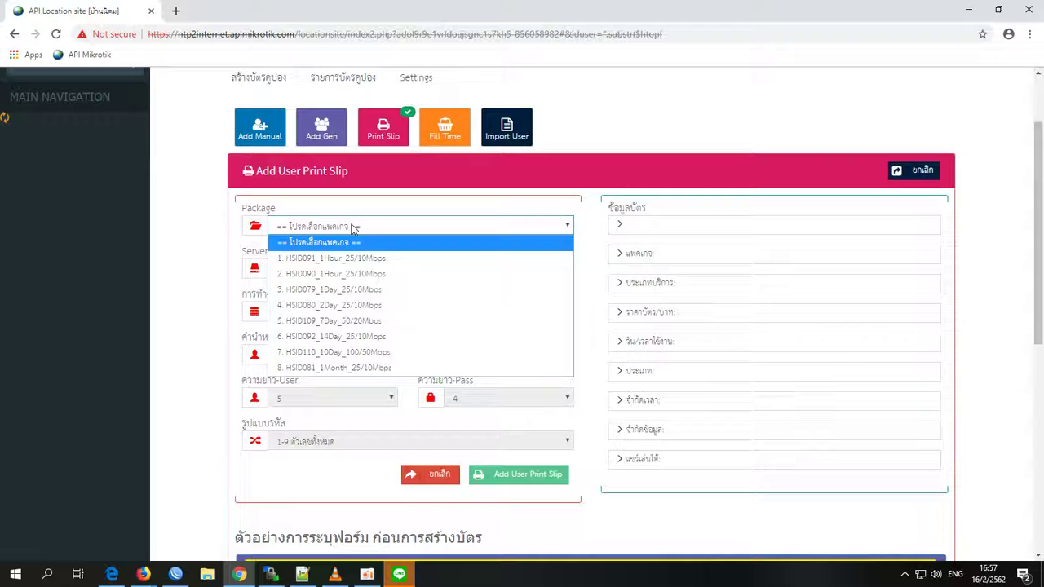
left_click(336, 259)
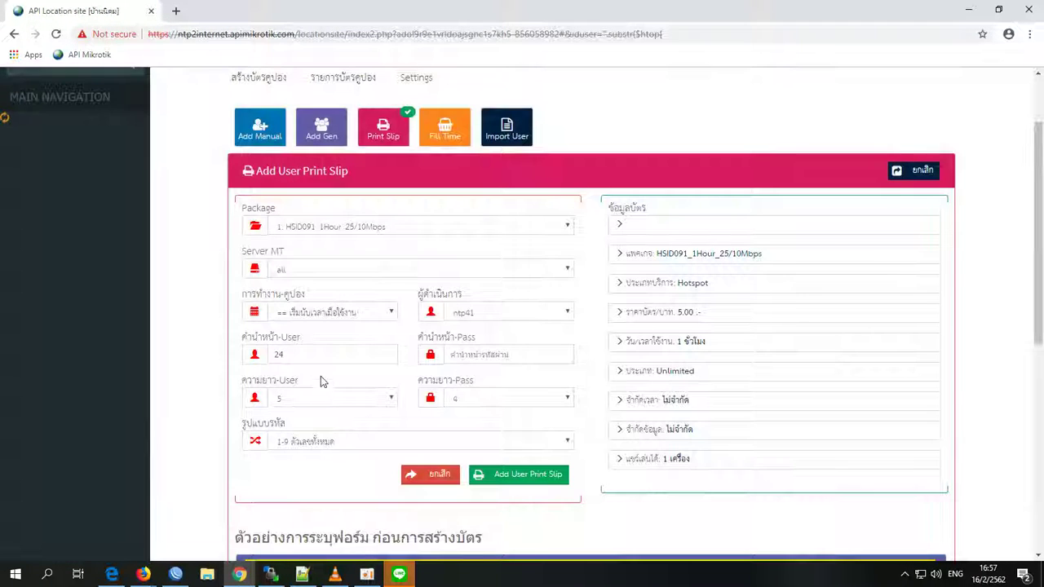
double_click(319, 354)
type("15")
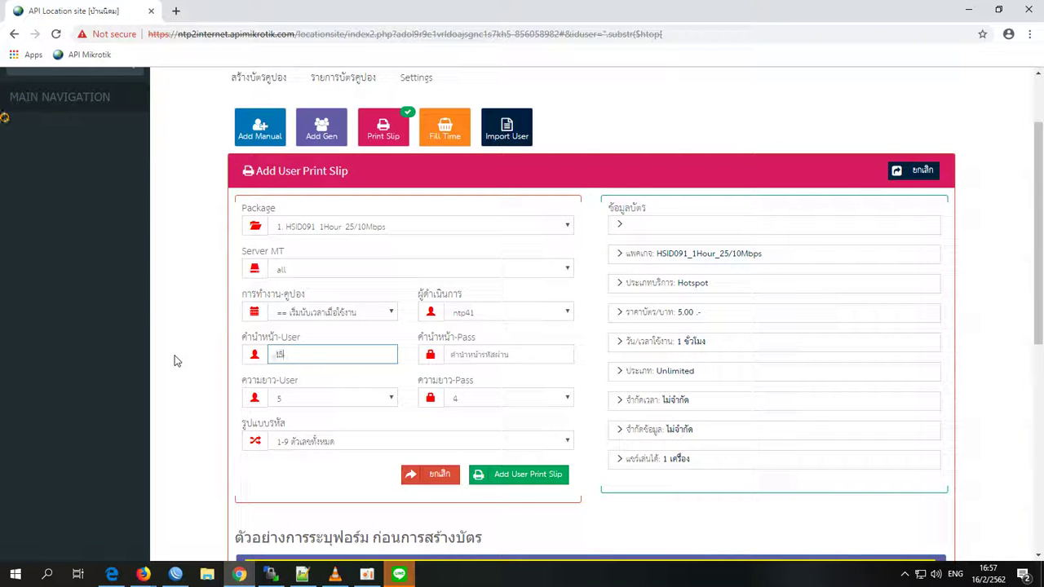
left_click(342, 396)
left_click(343, 396)
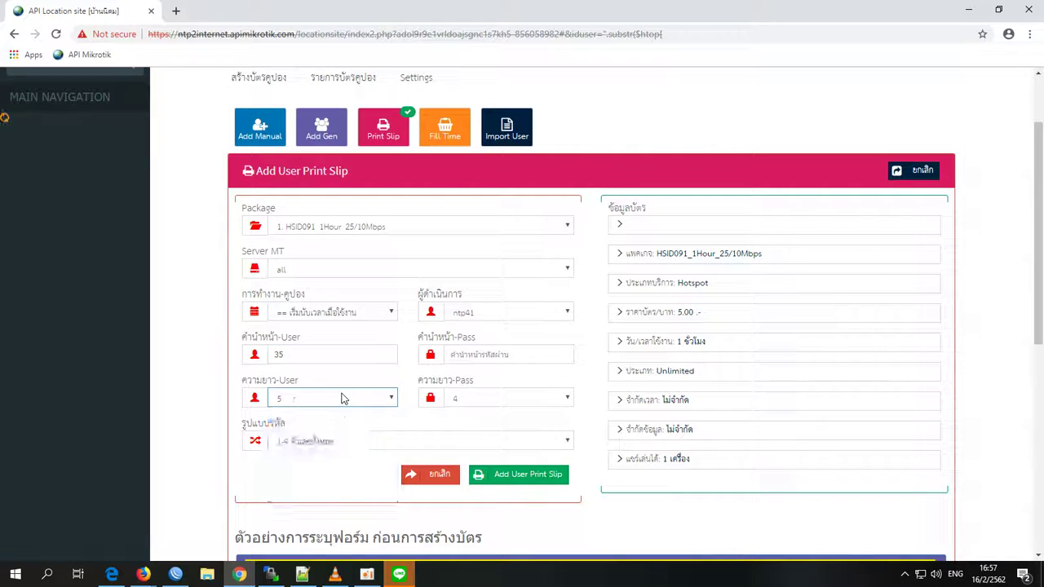
left_click(503, 474)
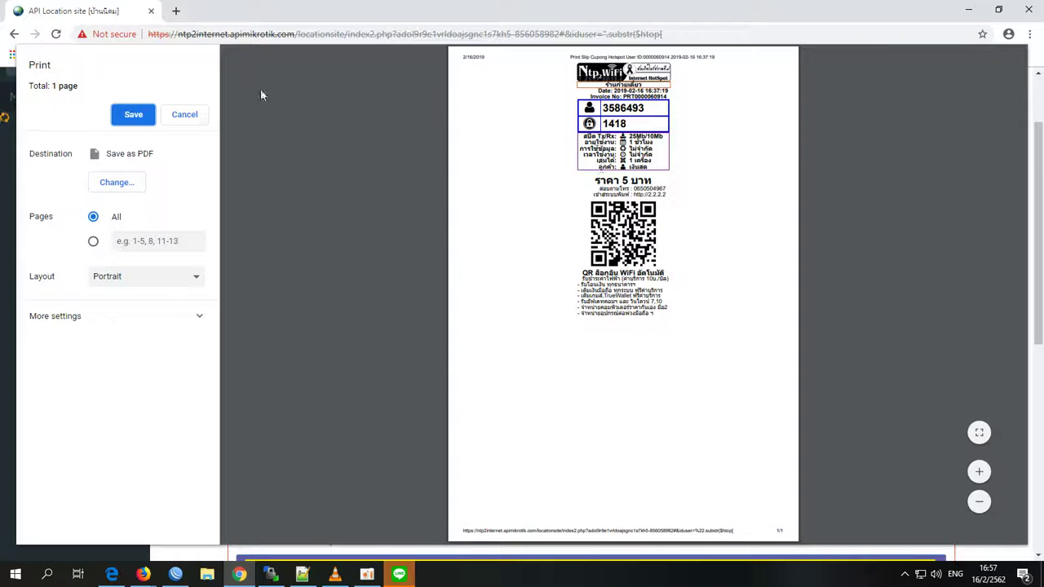
left_click(185, 115)
- Review the new coupon's invoice and login details in the list
left_click_drag(855, 228, 645, 227)
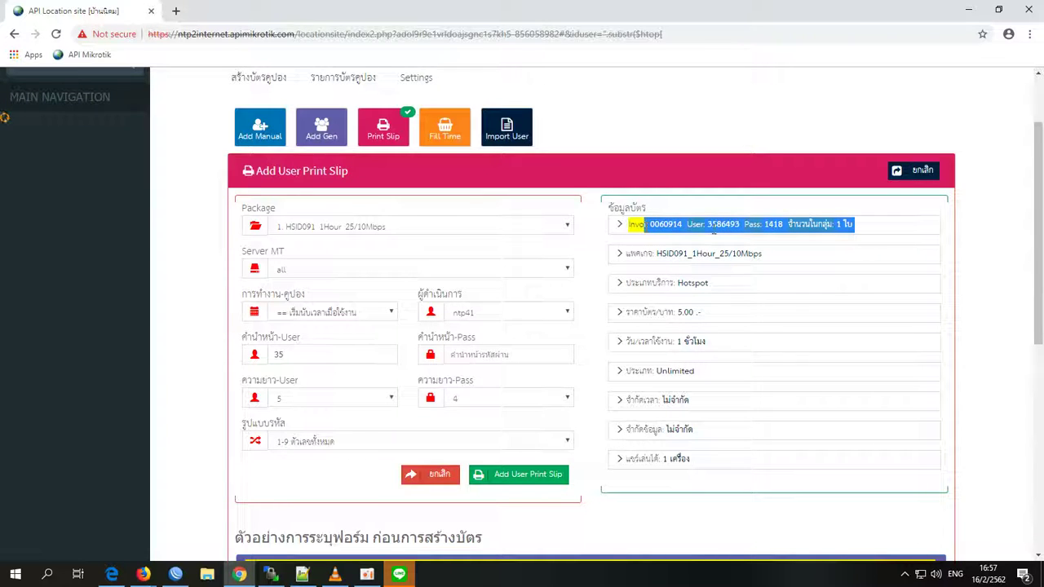
left_click(715, 230)
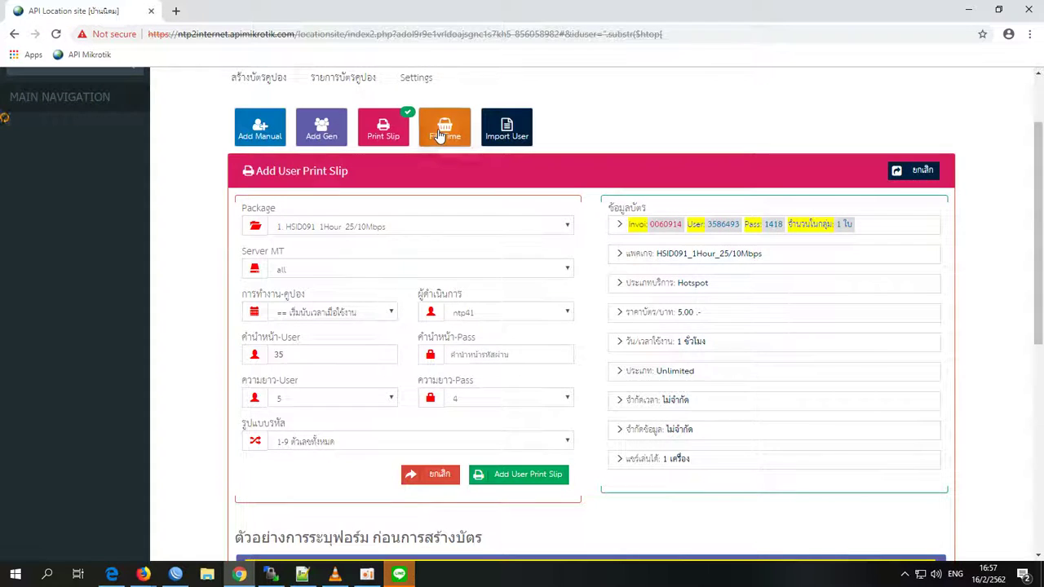
left_click(440, 135)
- Find user 'te' by username and top it up on HSID091_1Hour_25/10Mbps, then reset
left_click(421, 397)
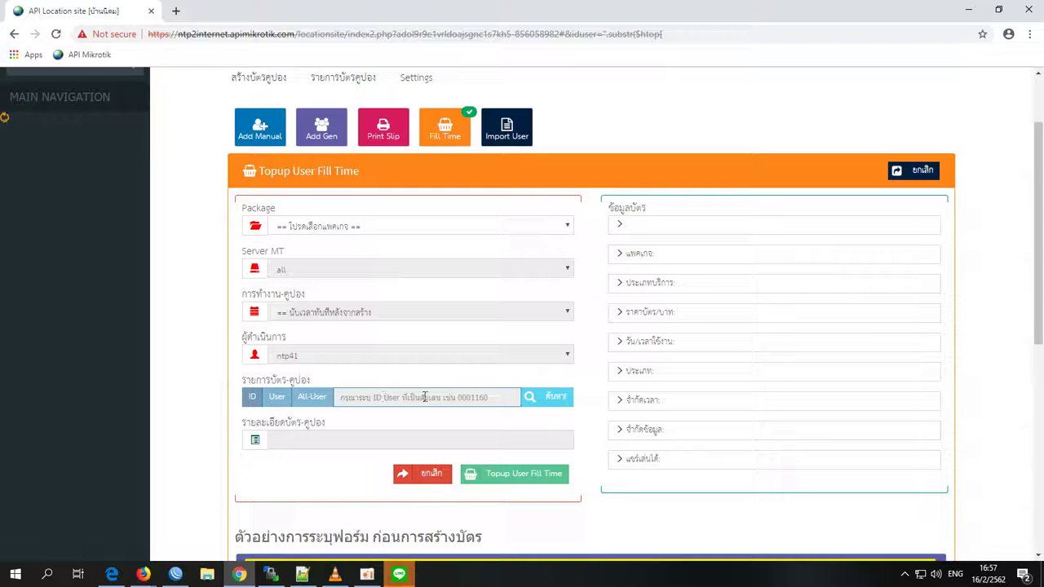
left_click(388, 225)
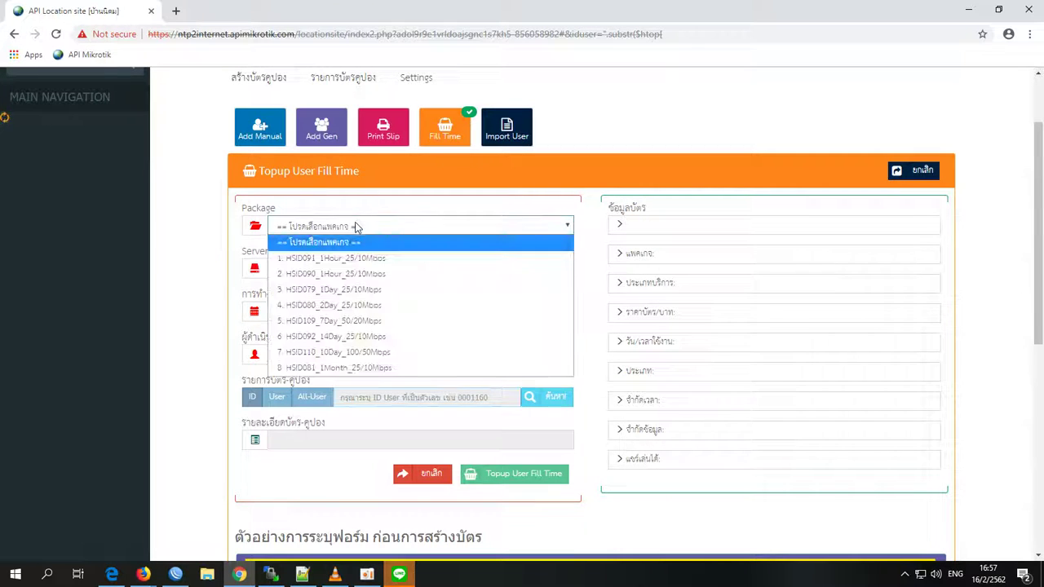
left_click(338, 257)
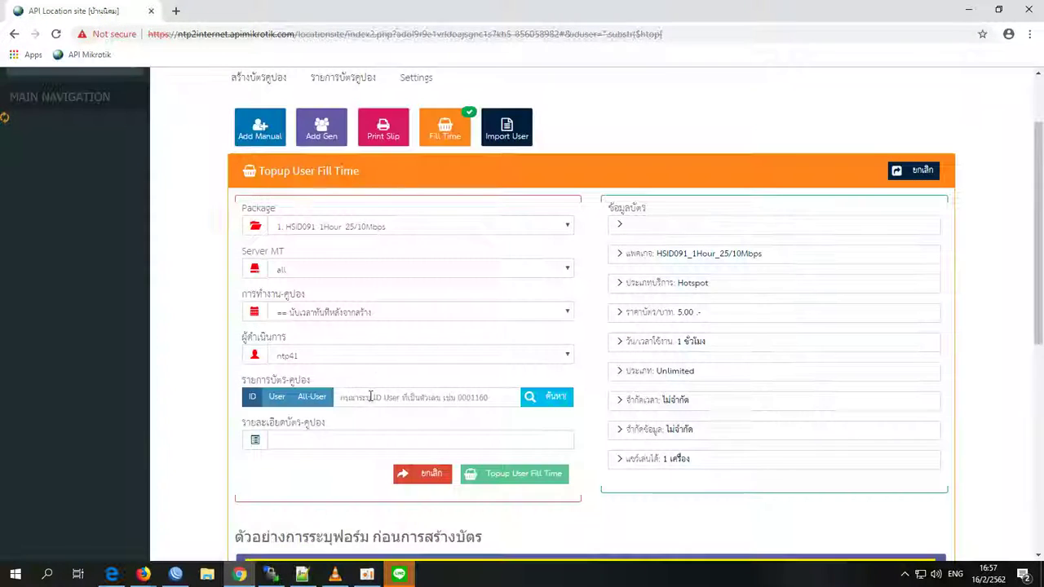
left_click(375, 397)
type("te")
left_click(286, 401)
left_click(401, 397)
type("te")
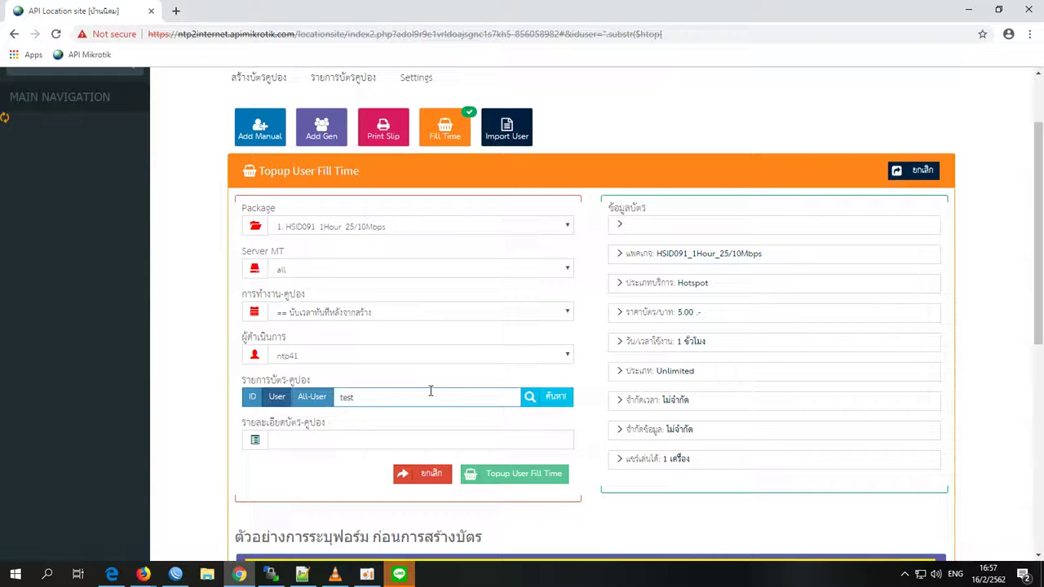
left_click(548, 398)
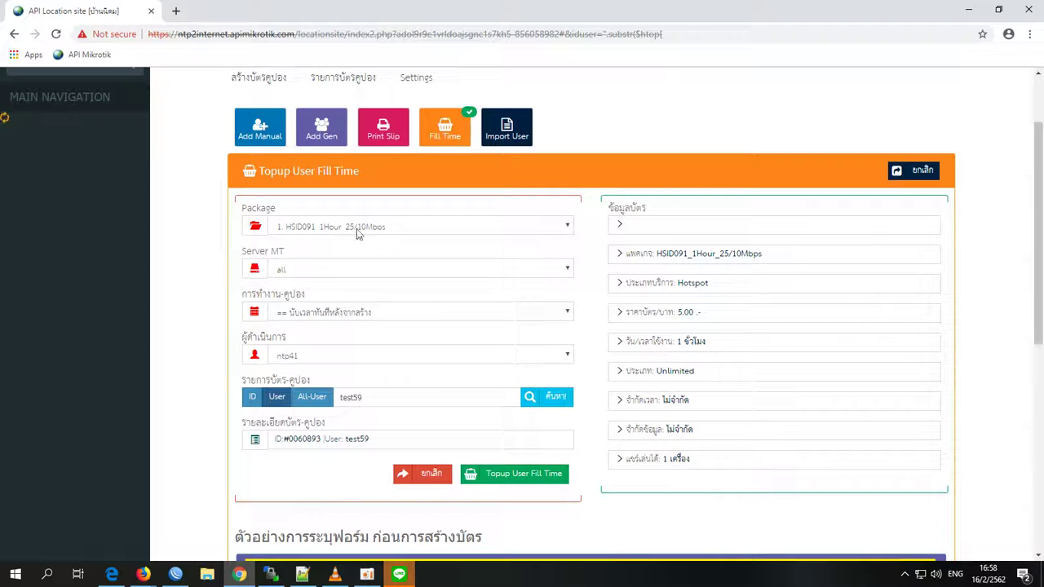
left_click(518, 473)
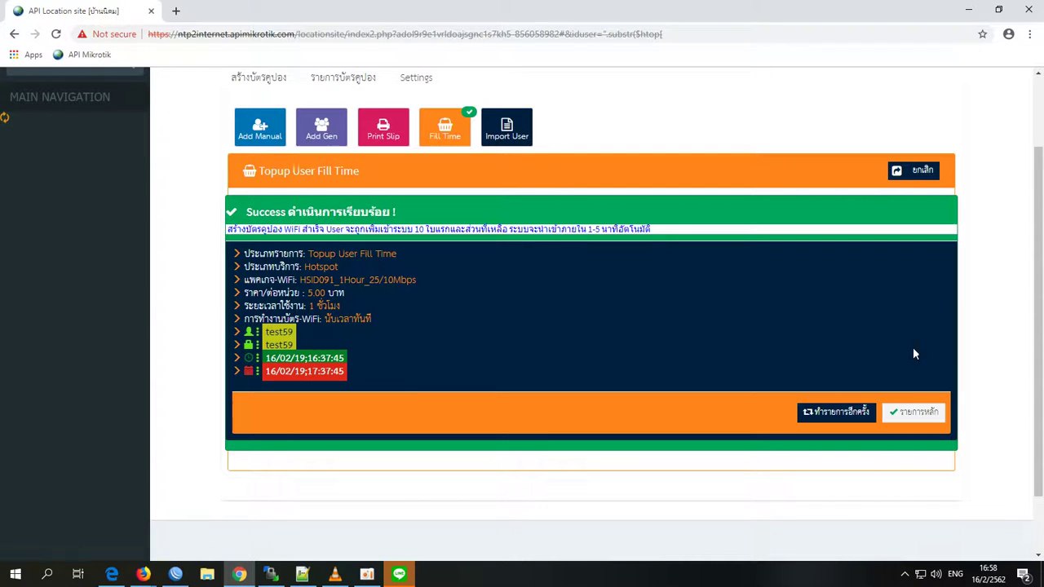
left_click(838, 413)
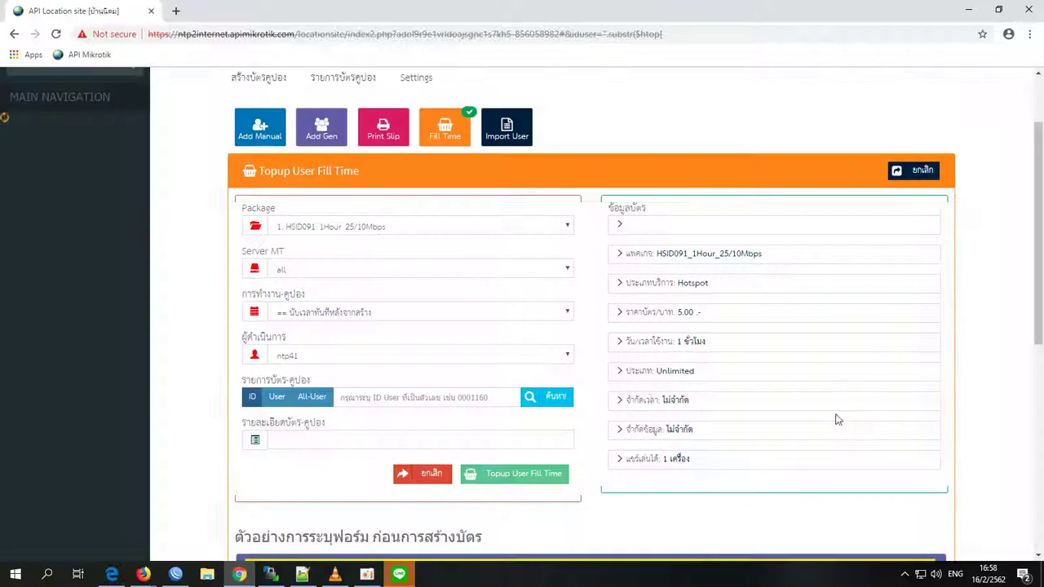
- Set CSV import to package HSID091_1Hour_25/10Mbps and choose the ทดสอบ_user_import_api file
left_click(503, 138)
left_click(361, 224)
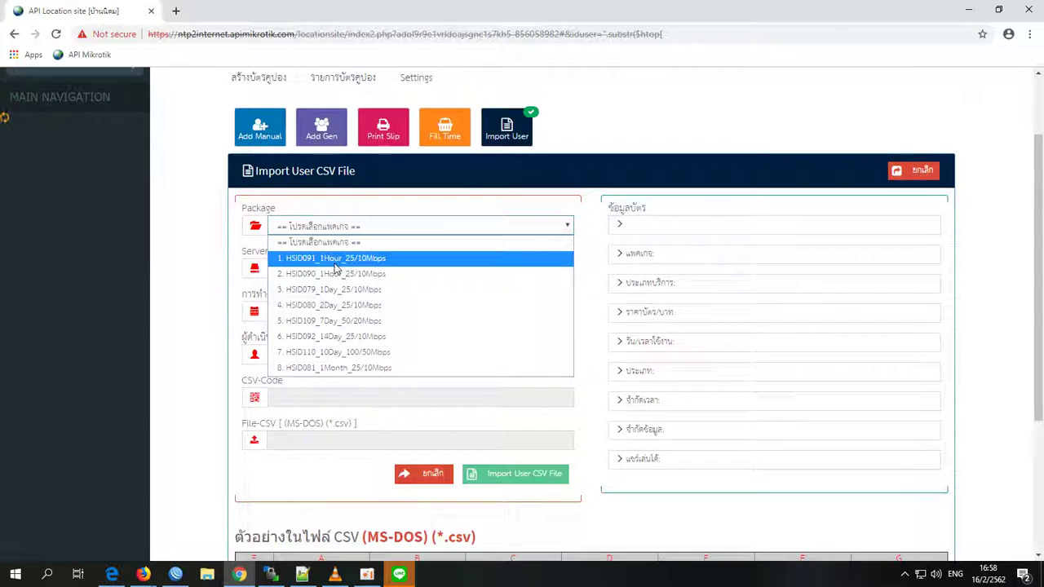
left_click(333, 260)
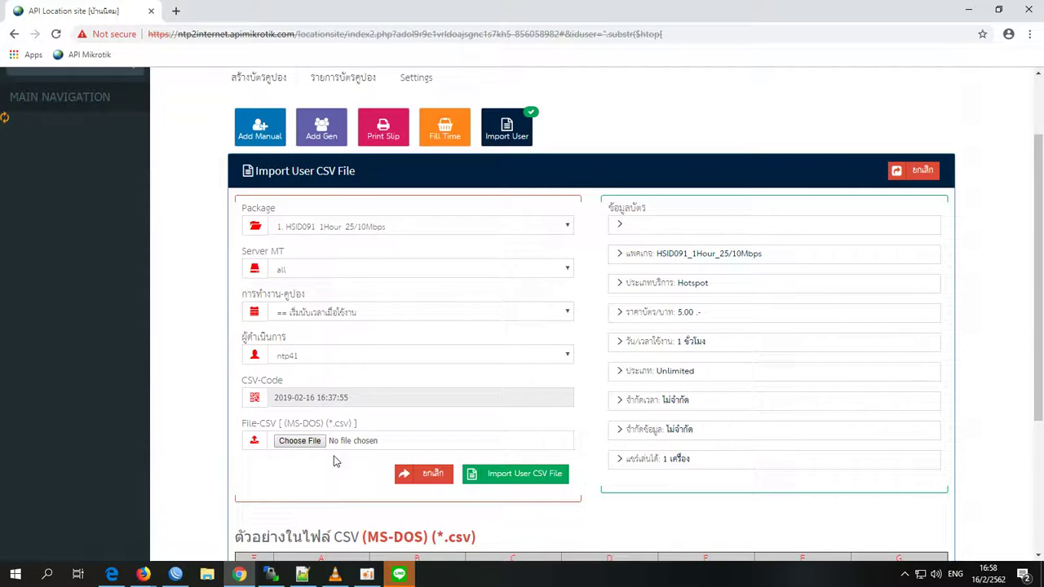
left_click(299, 441)
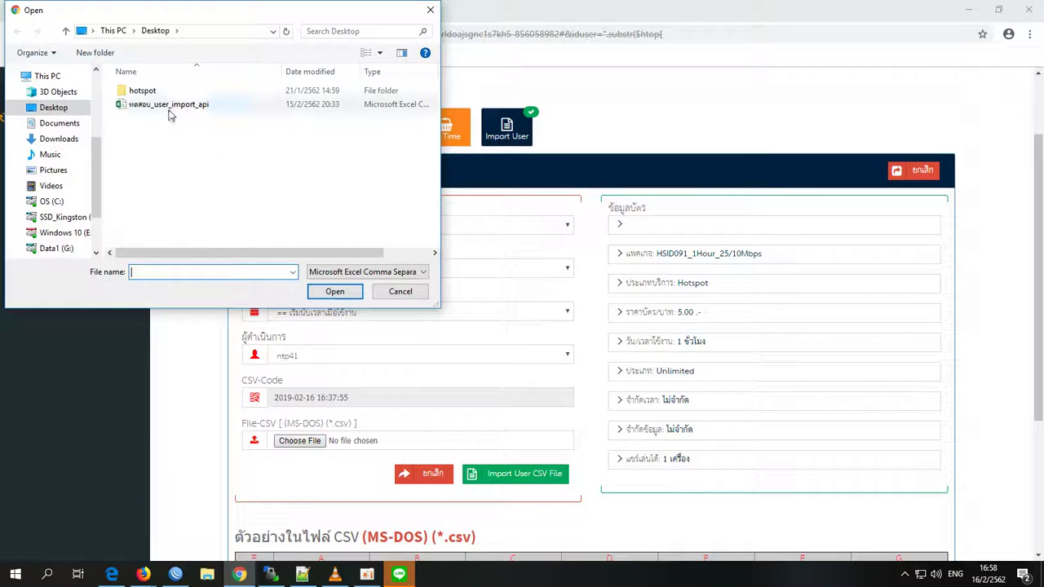
left_click(168, 111)
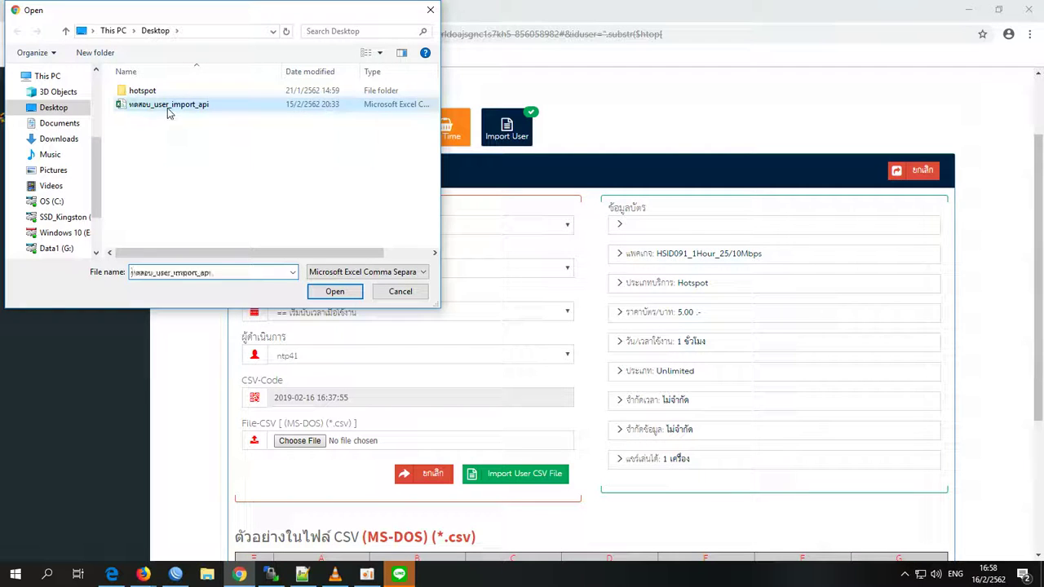
left_click(335, 295)
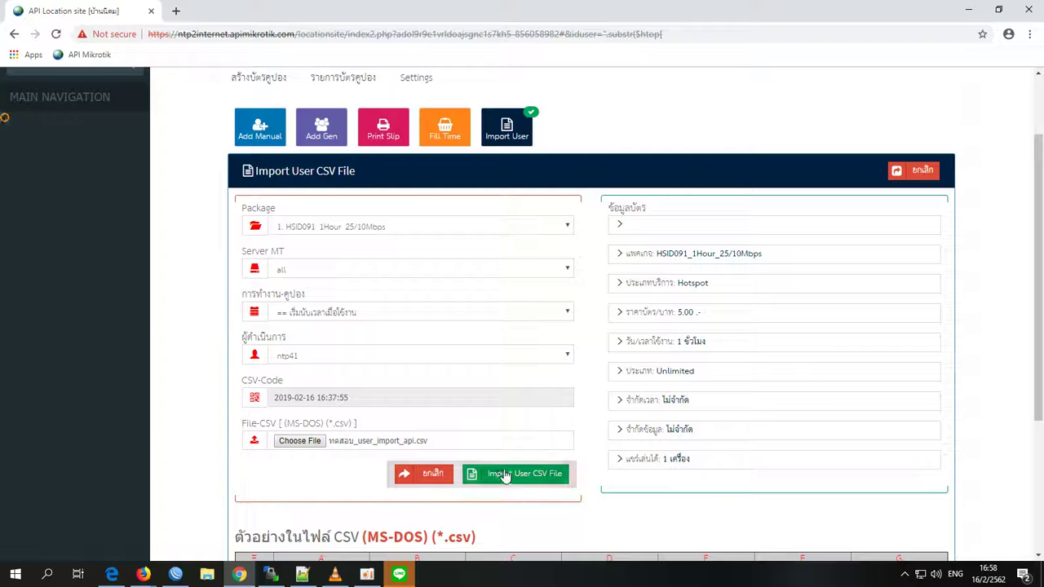
- Run the import, dismiss the already-existing-users failure, and minimise the browser
left_click(503, 471)
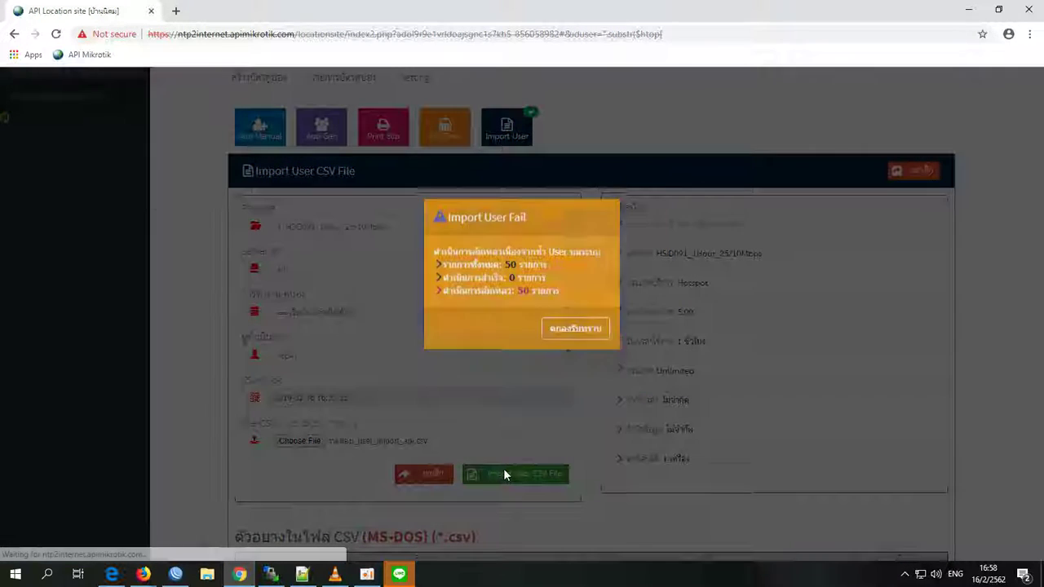
double_click(518, 308)
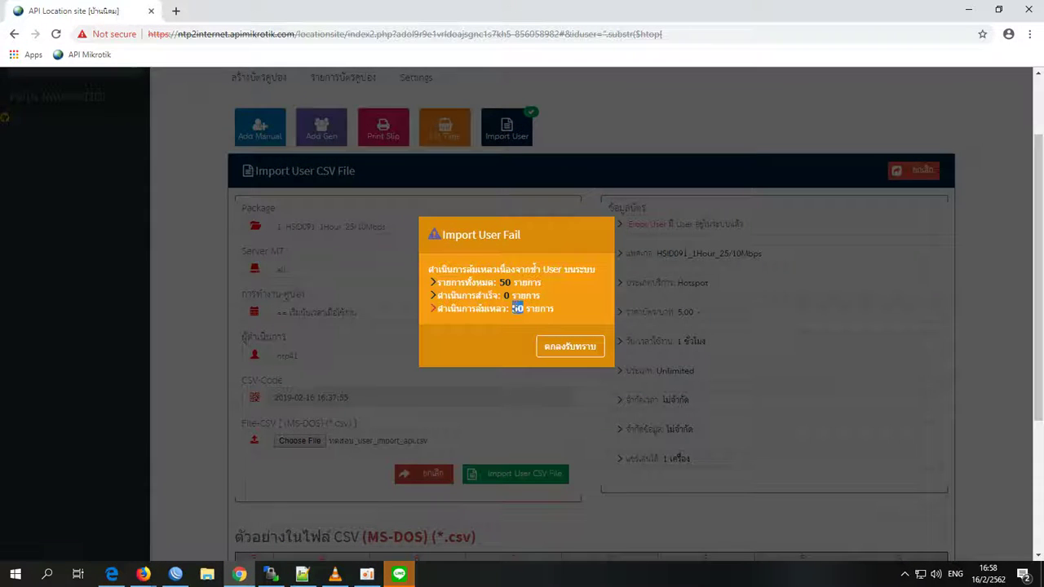
left_click(571, 348)
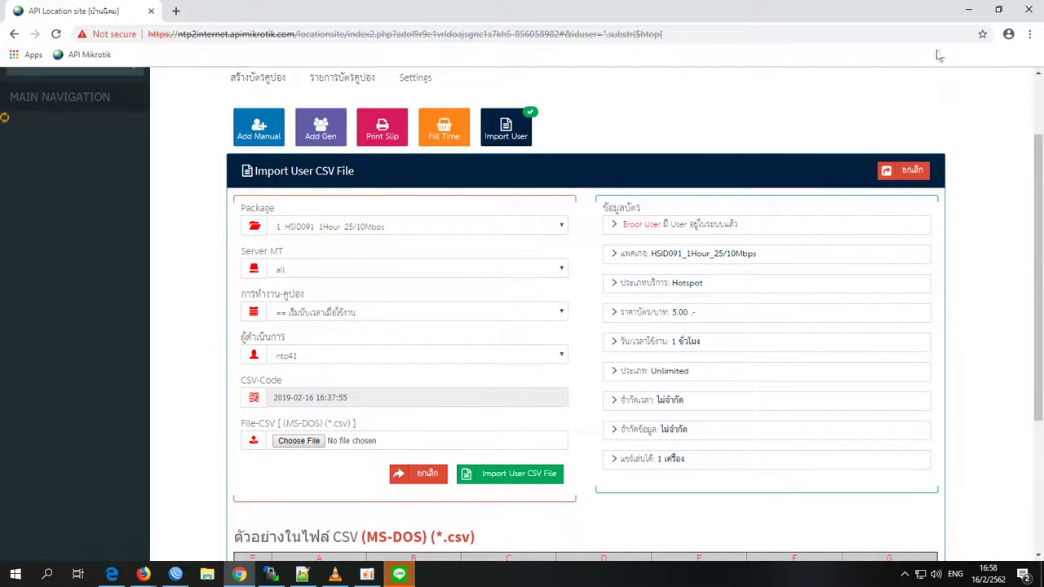
left_click(969, 10)
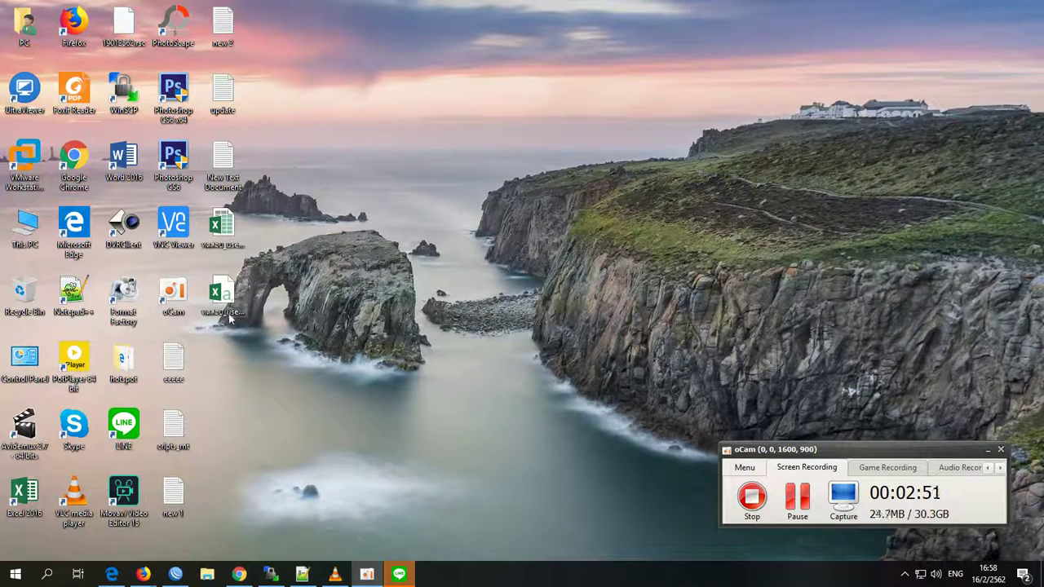
double_click(220, 301)
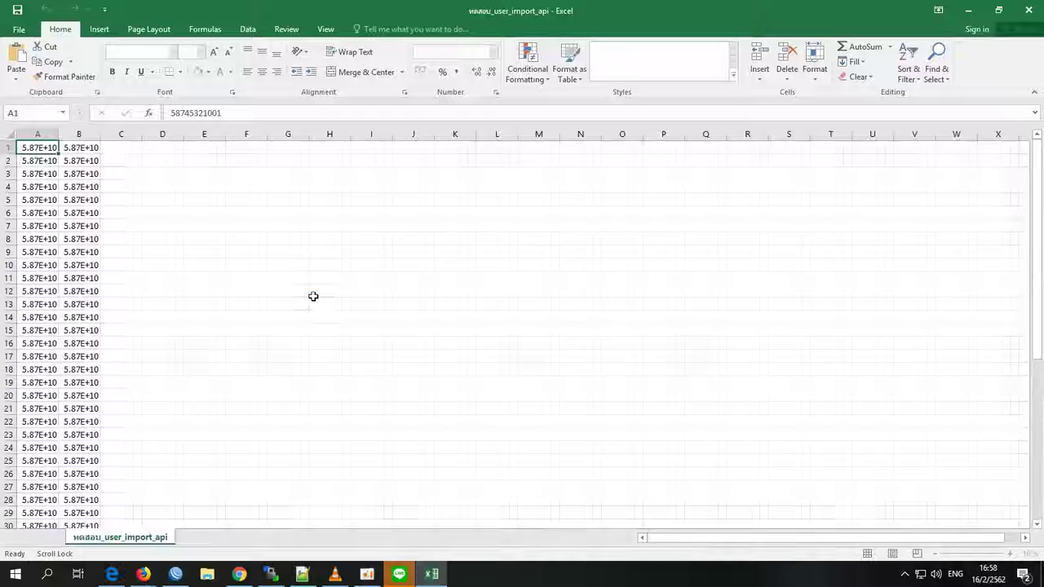
left_click_drag(59, 133, 127, 134)
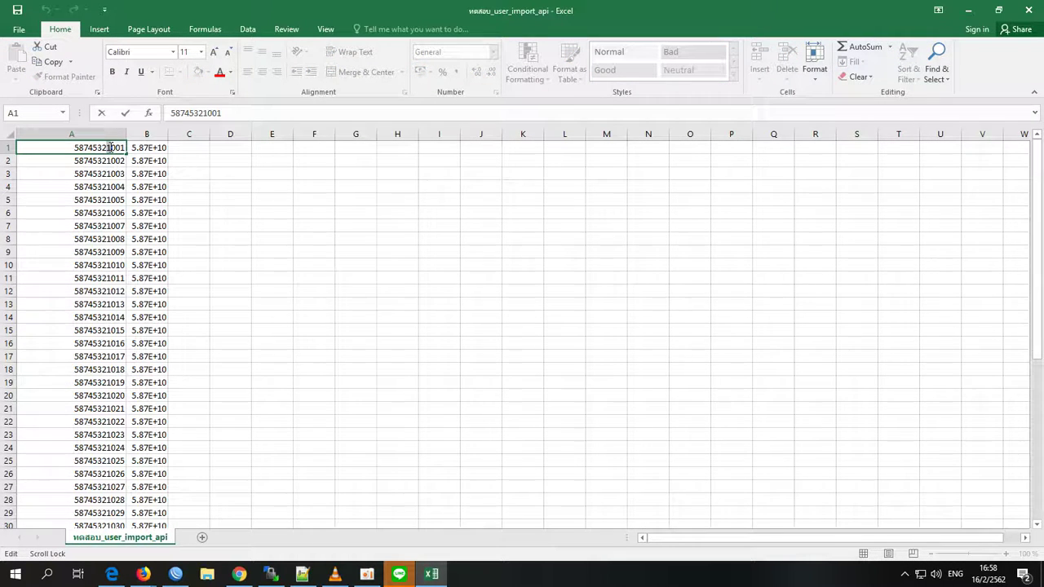
key("Return")
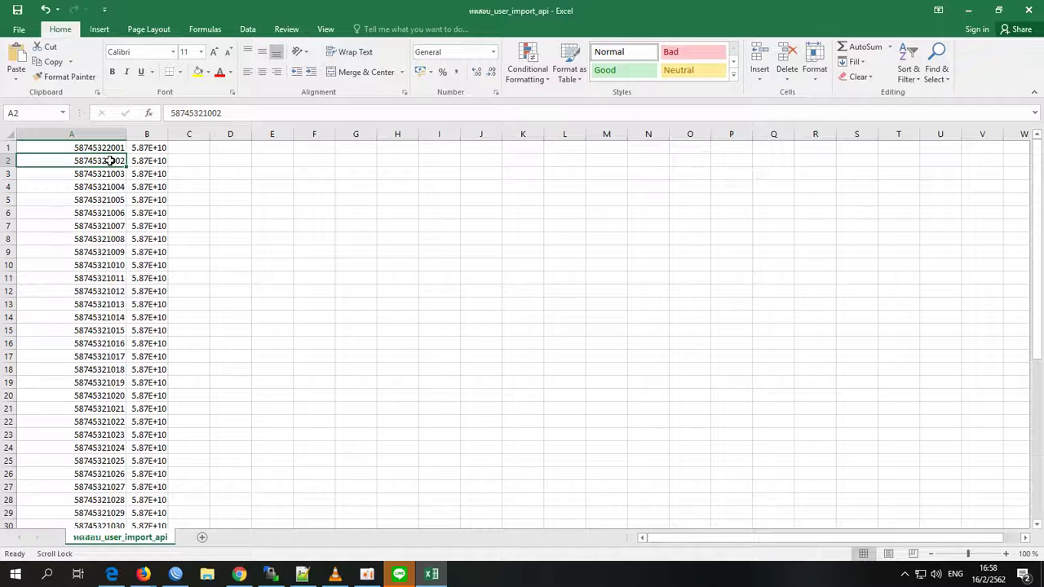
double_click(110, 161)
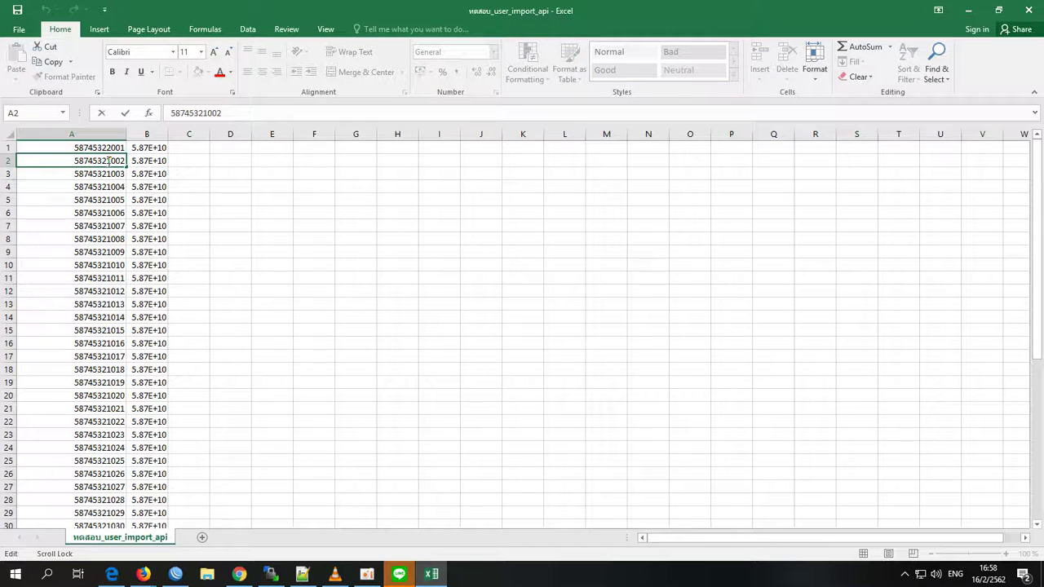
key("BackSpace")
type("2")
key("Return")
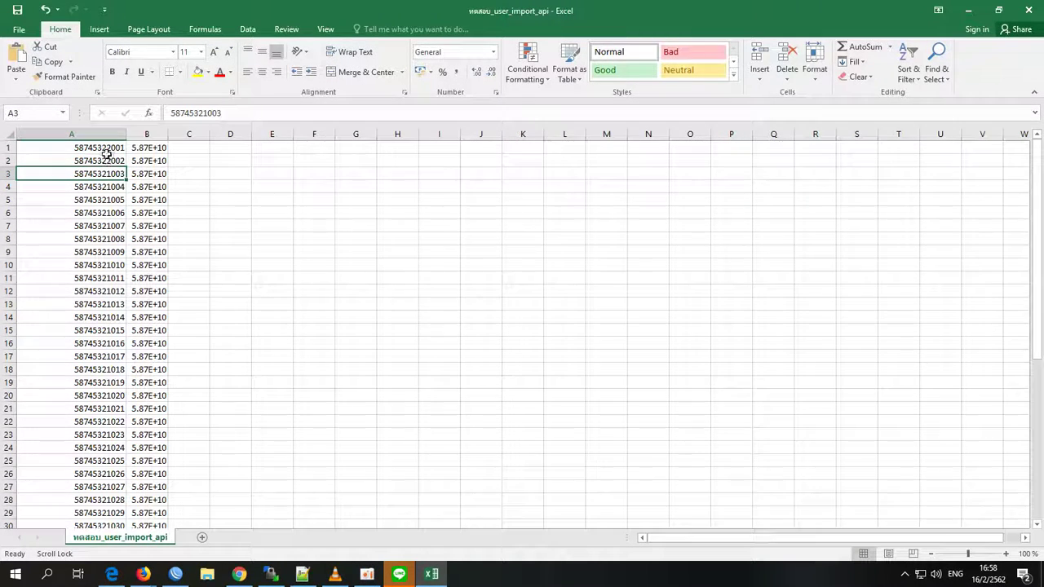
left_click_drag(111, 147, 94, 447)
left_click(214, 434)
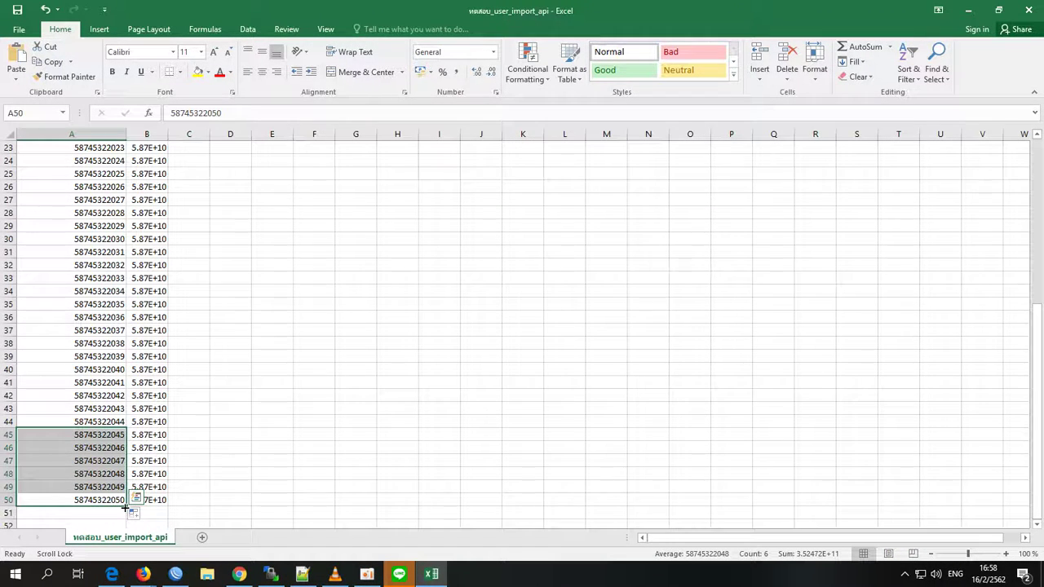
left_click_drag(90, 500, 100, 107)
scroll(212, 424, "down", 15)
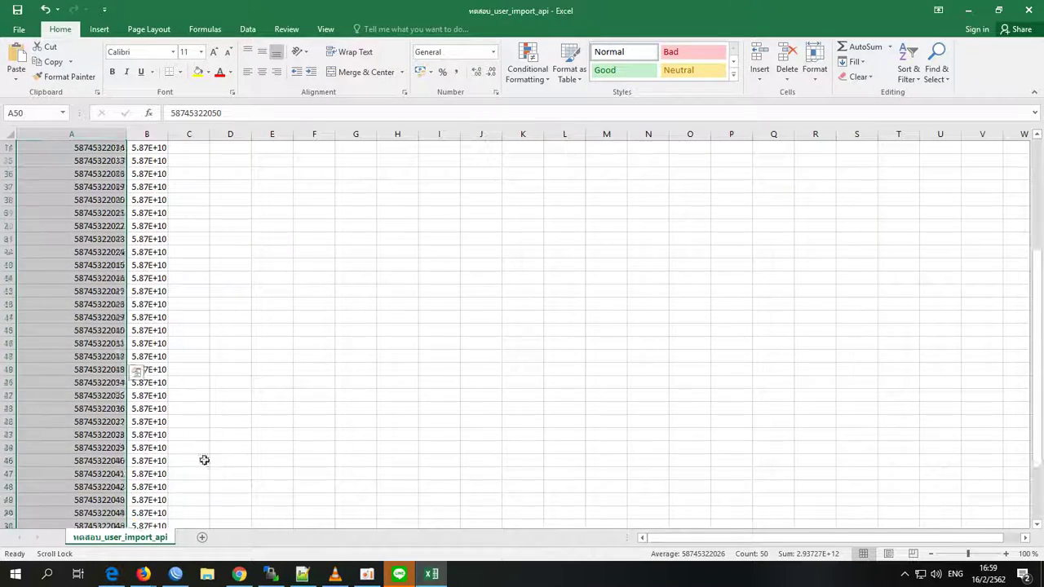
left_click_drag(126, 205, 163, 203)
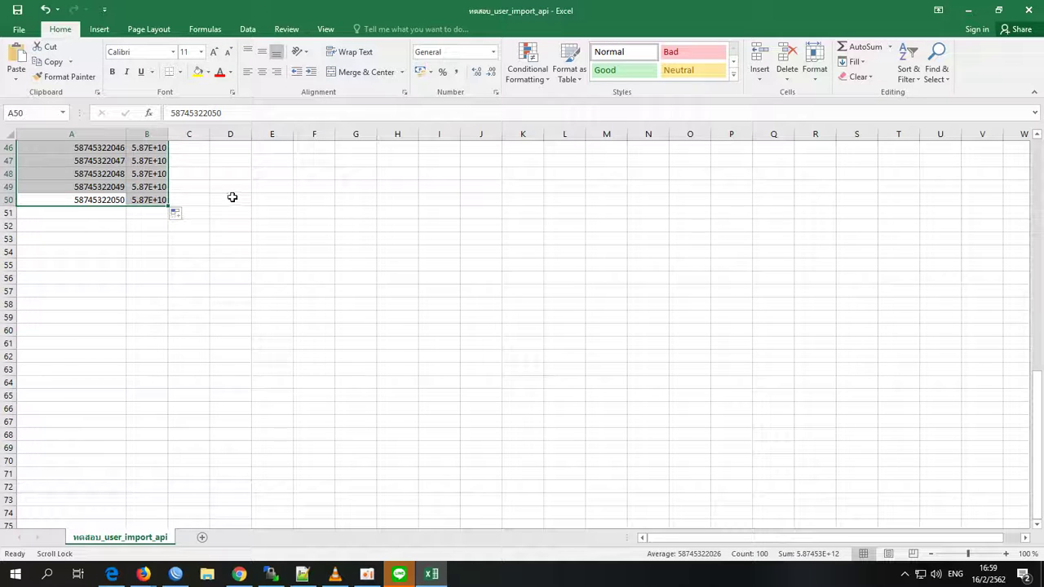
left_click(222, 197)
left_click(17, 10)
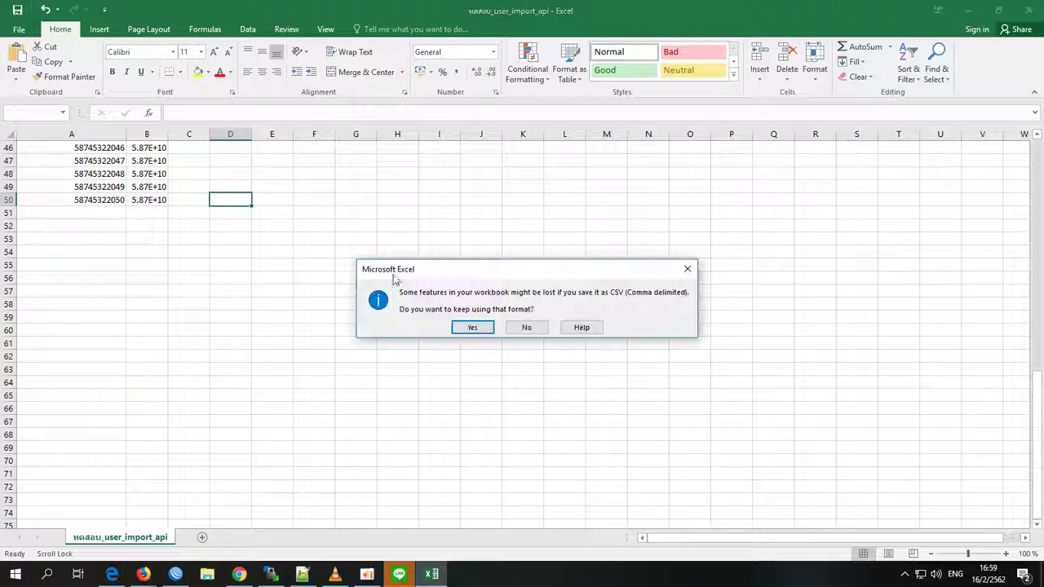
left_click(474, 328)
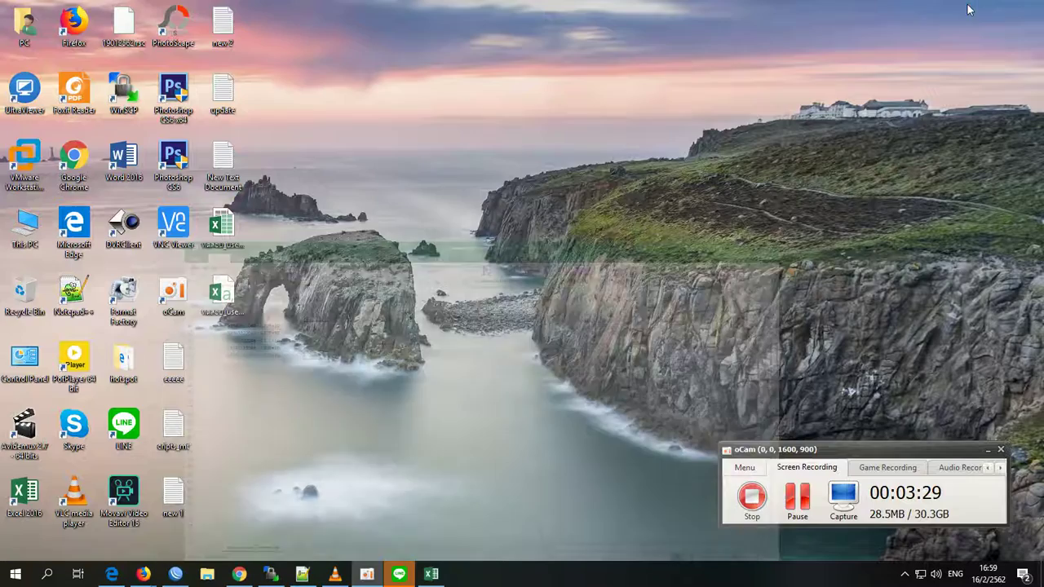
left_click(968, 10)
- Upload the edited ทดสอบ_user_import_api CSV, import all 50 users, and open the coupon list
left_click(239, 574)
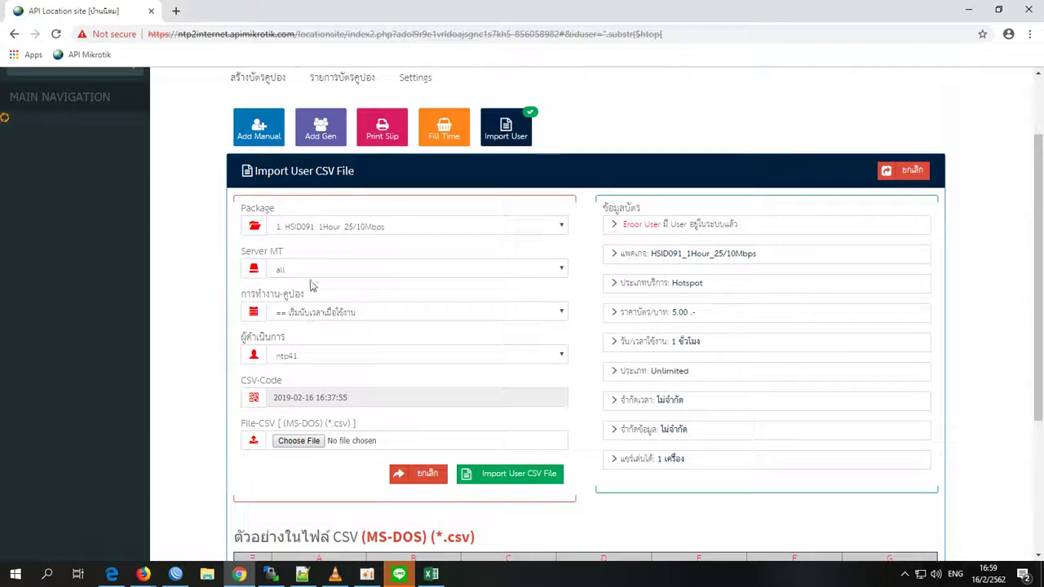
left_click(317, 448)
left_click(159, 105)
left_click(334, 292)
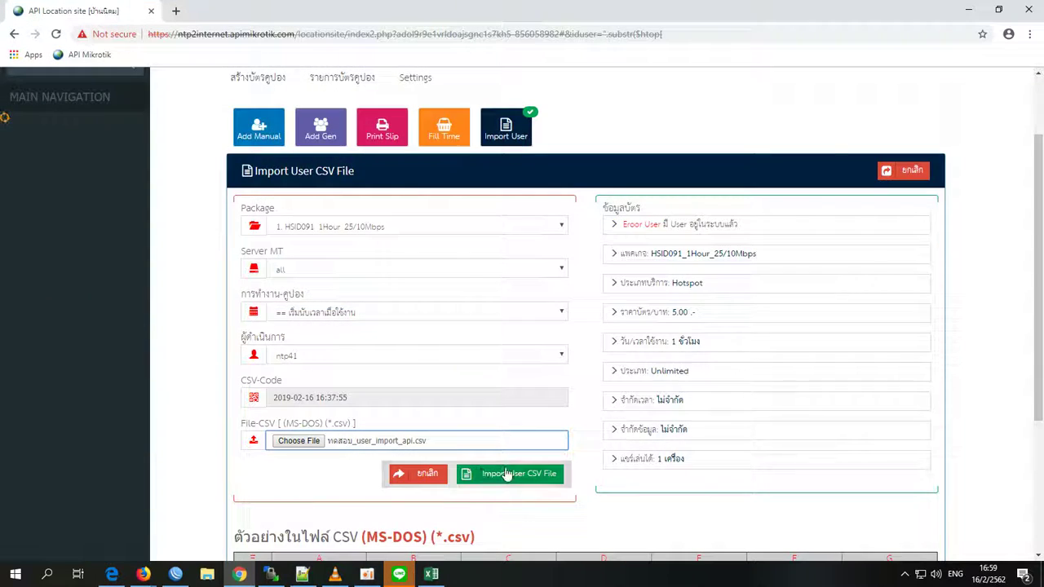
left_click(505, 473)
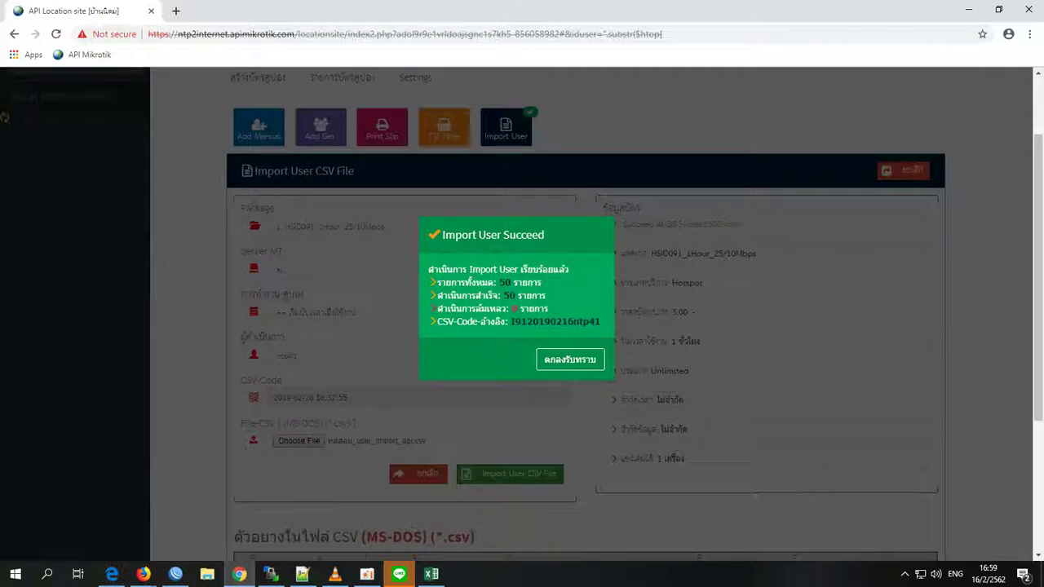
left_click(570, 361)
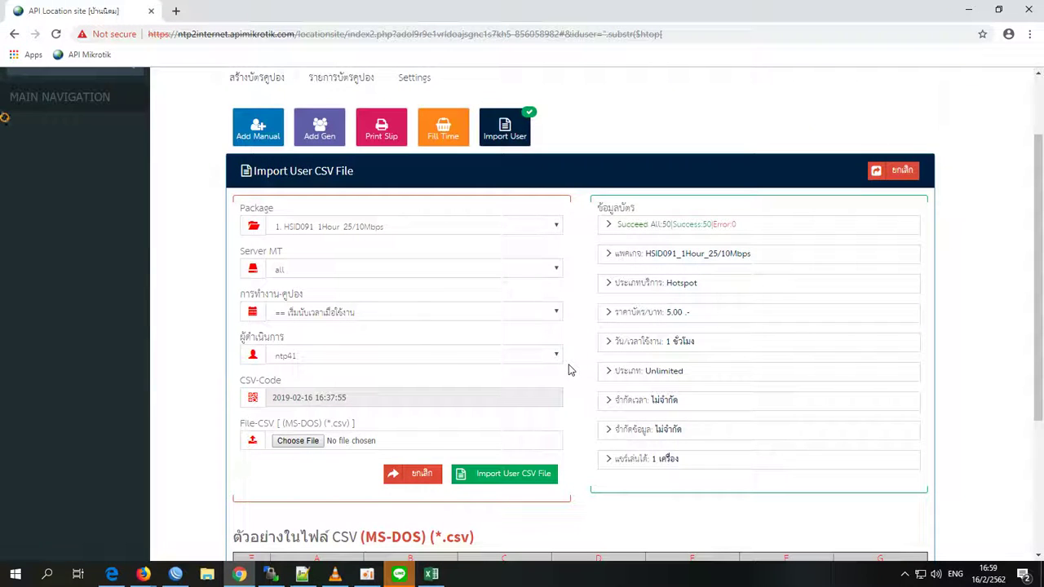
scroll(570, 370, "up", 1)
left_click(346, 143)
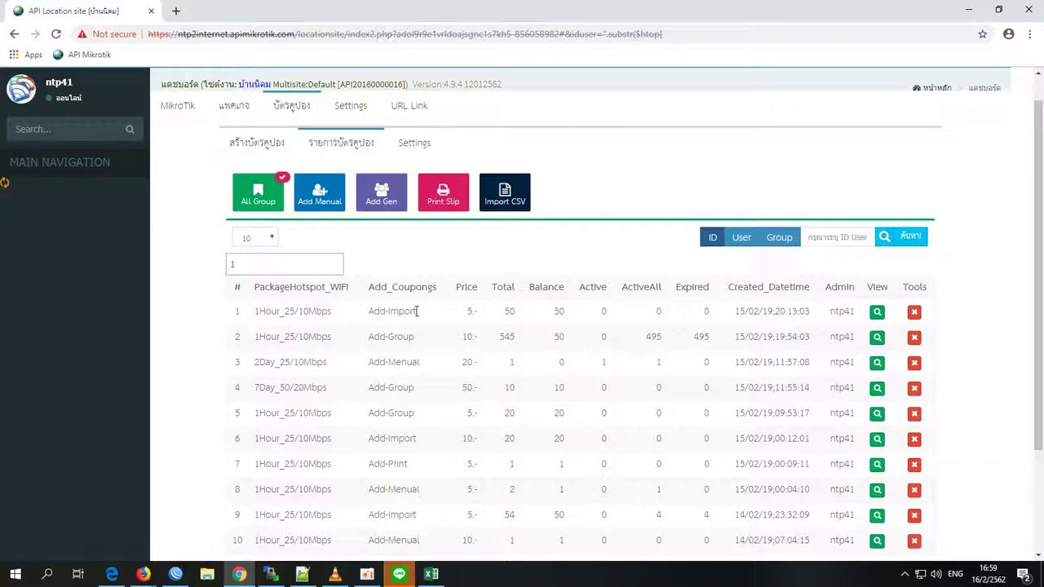
- Filter the list to Add Manual coupons and view the newest manual batch's coupon
left_click(314, 200)
scroll(495, 343, "down", 2)
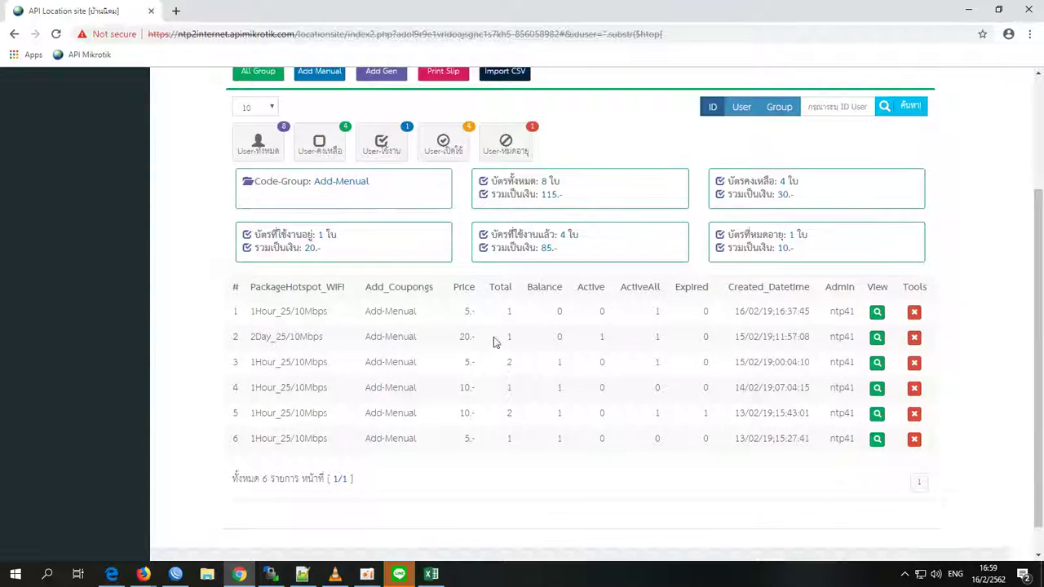
left_click(876, 313)
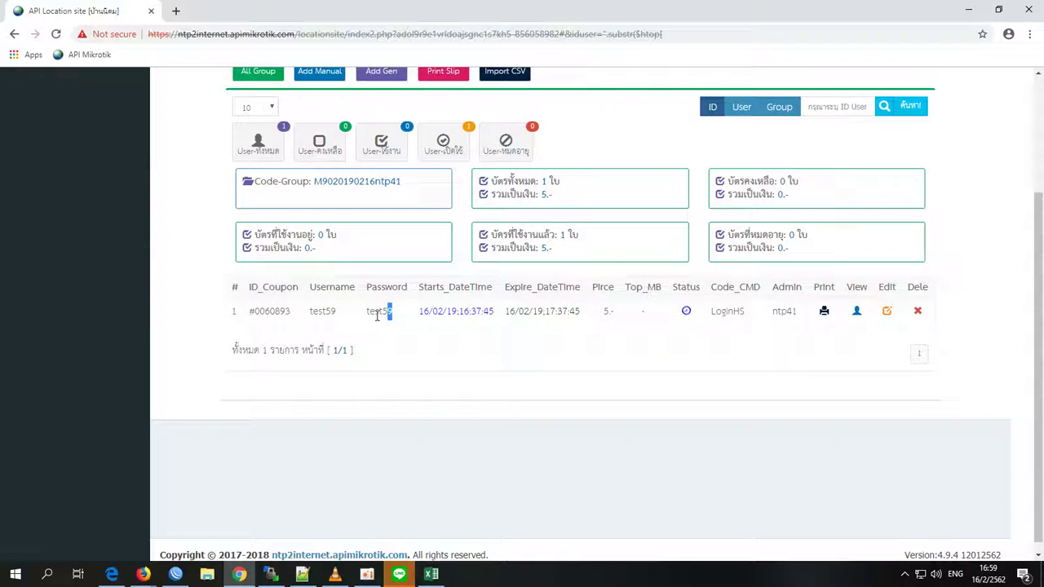
left_click_drag(378, 316, 359, 320)
left_click(404, 313)
- Switch to Add Gen batches and inspect the coupons of the newest generated batch
scroll(391, 245, "up", 1)
left_click(375, 144)
scroll(507, 316, "down", 1)
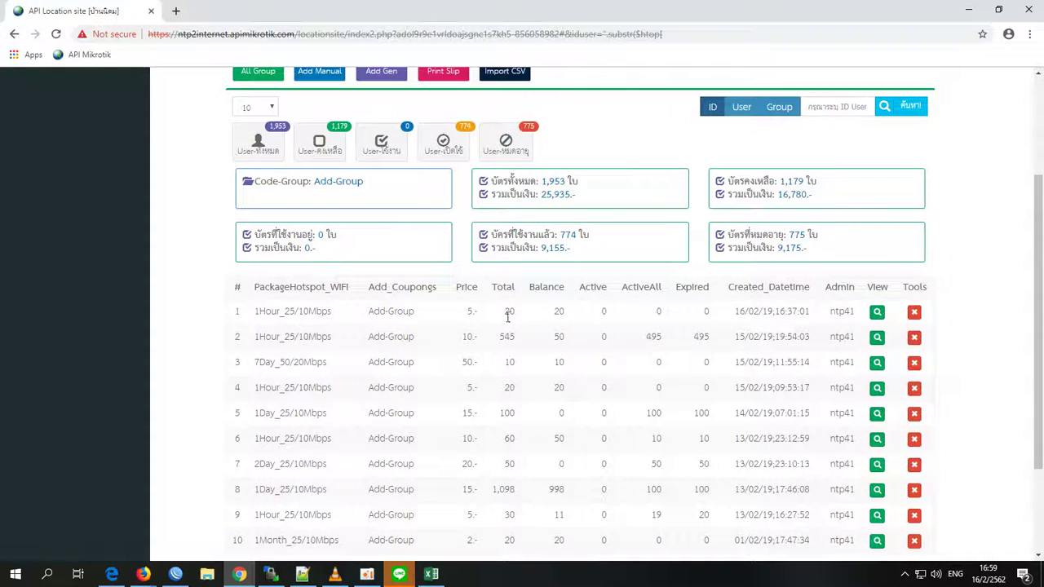
left_click(876, 316)
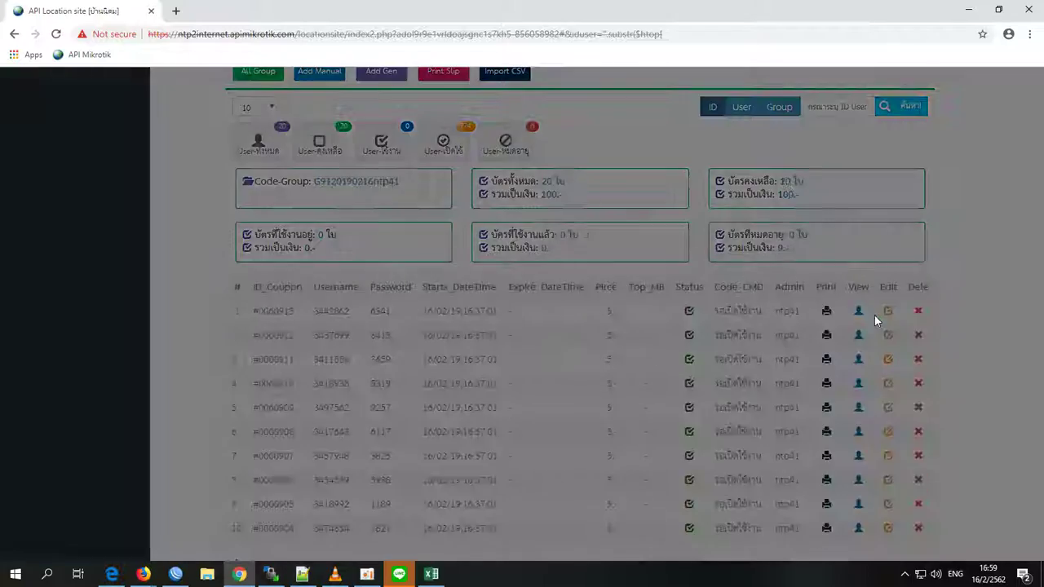
scroll(499, 361, "down", 2)
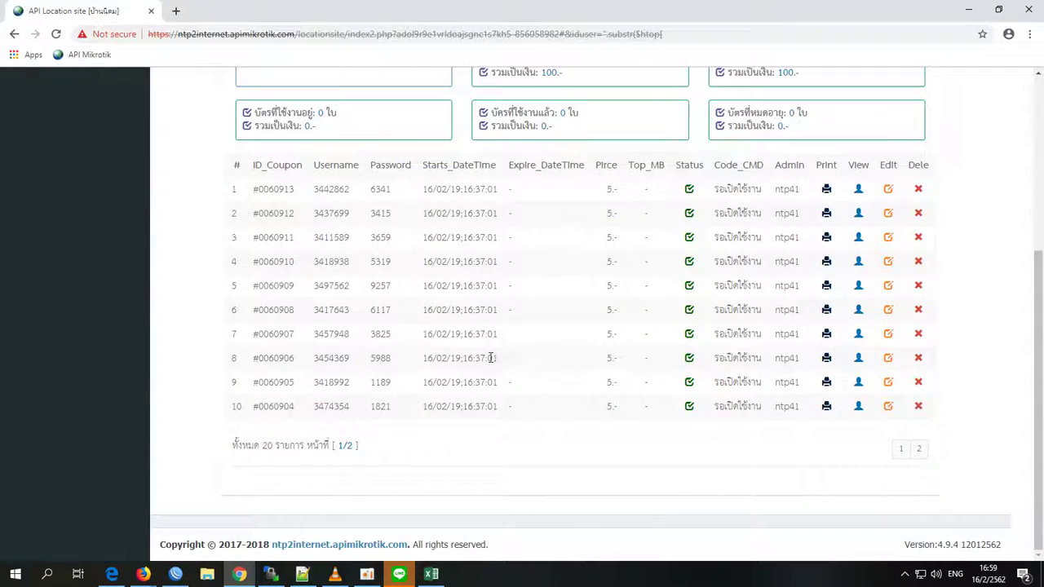
scroll(490, 357, "up", 1)
- Switch to Print Slip coupons and view the newest print-slip batch's coupon
scroll(388, 448, "up", 3)
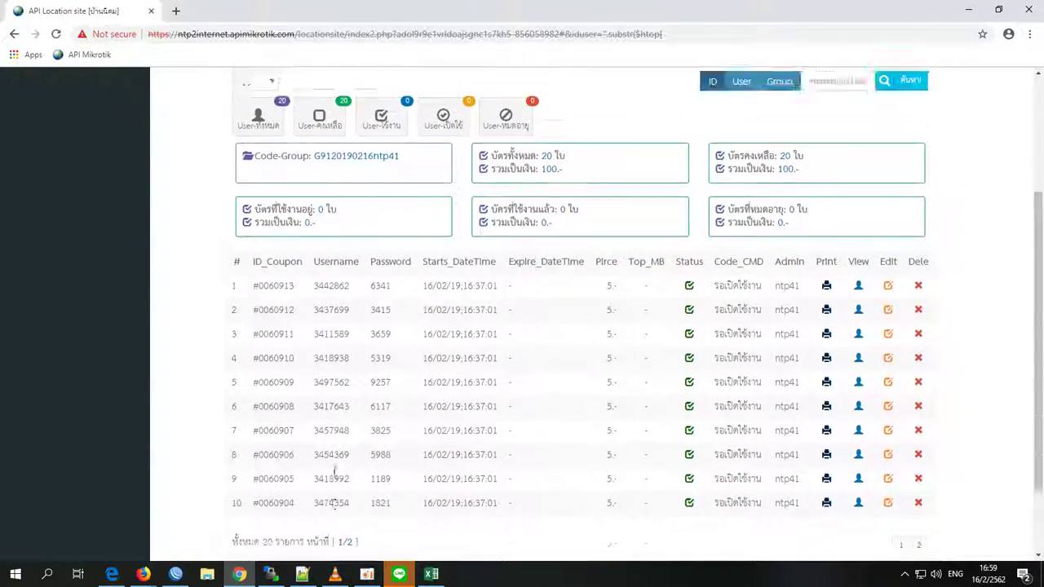
left_click(448, 209)
scroll(425, 297, "down", 1)
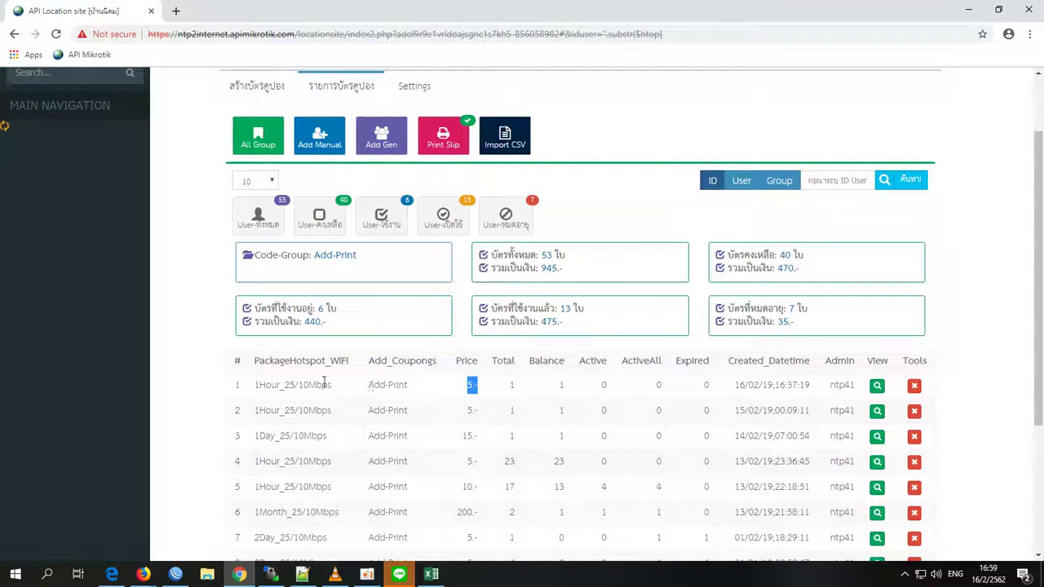
left_click_drag(744, 385, 820, 388)
left_click(880, 387)
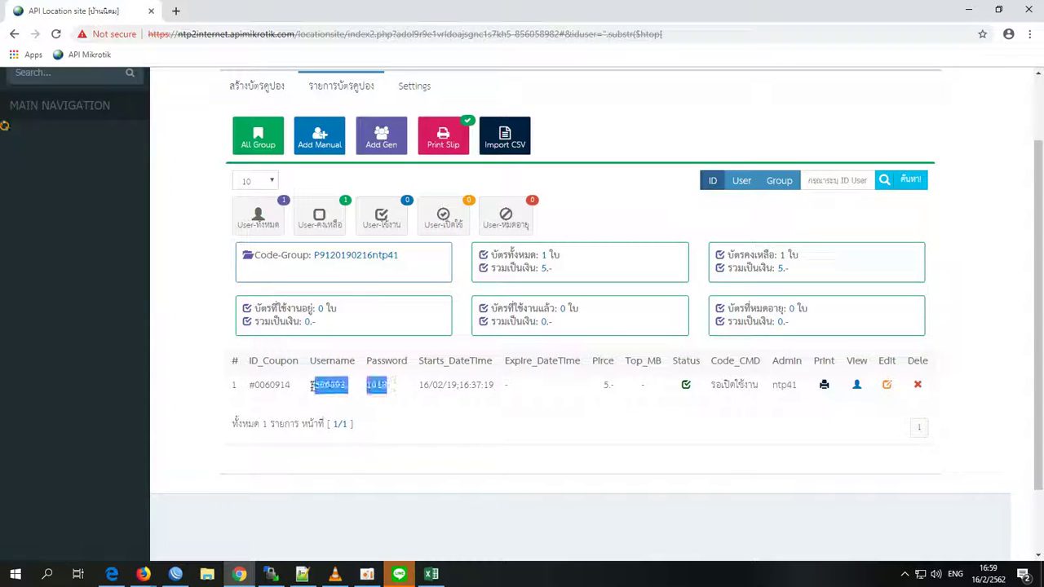
left_click(499, 143)
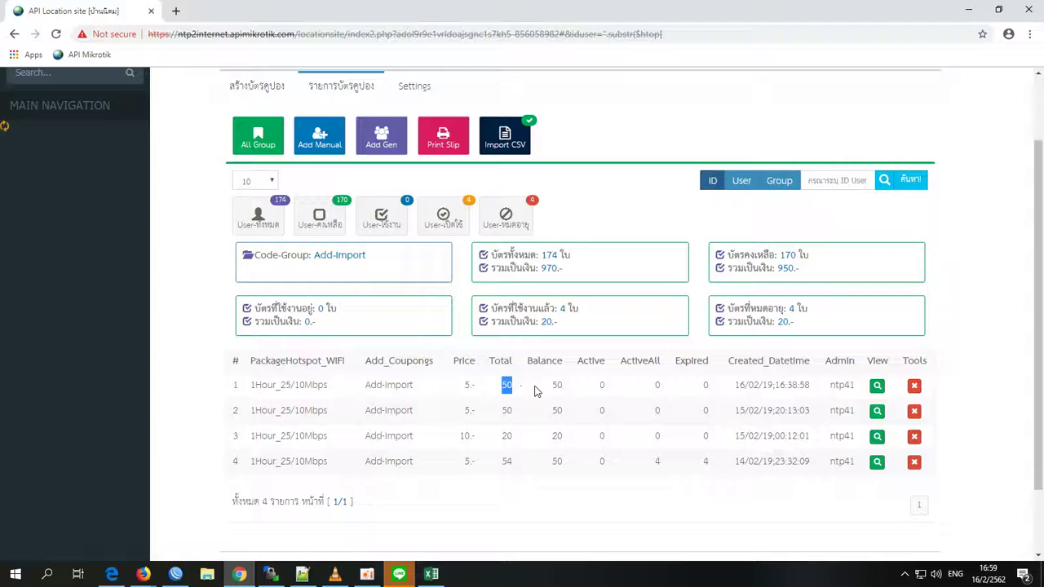
left_click(877, 387)
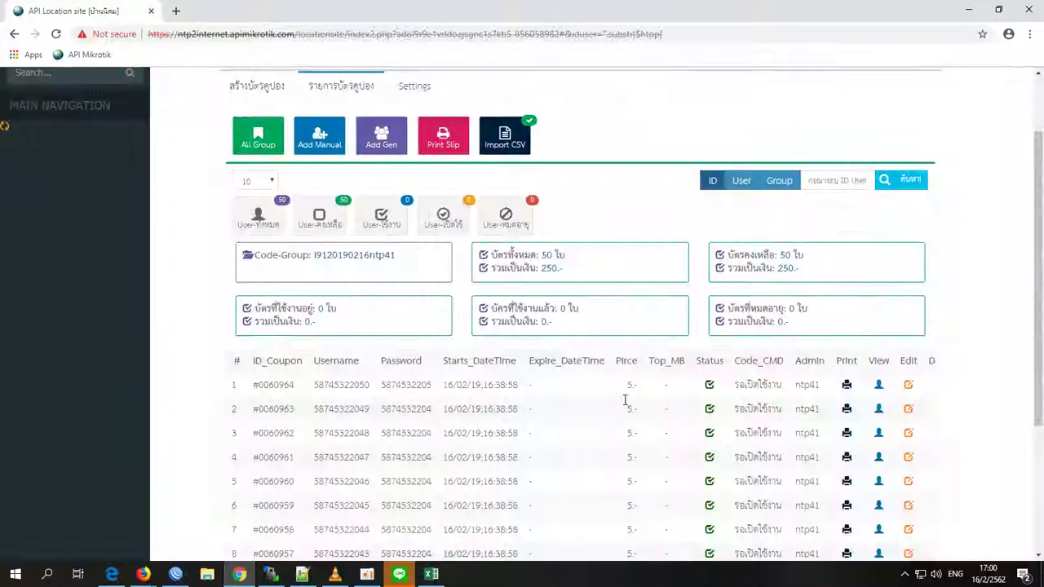
scroll(368, 374, "down", 2)
left_click_drag(370, 255, 314, 255)
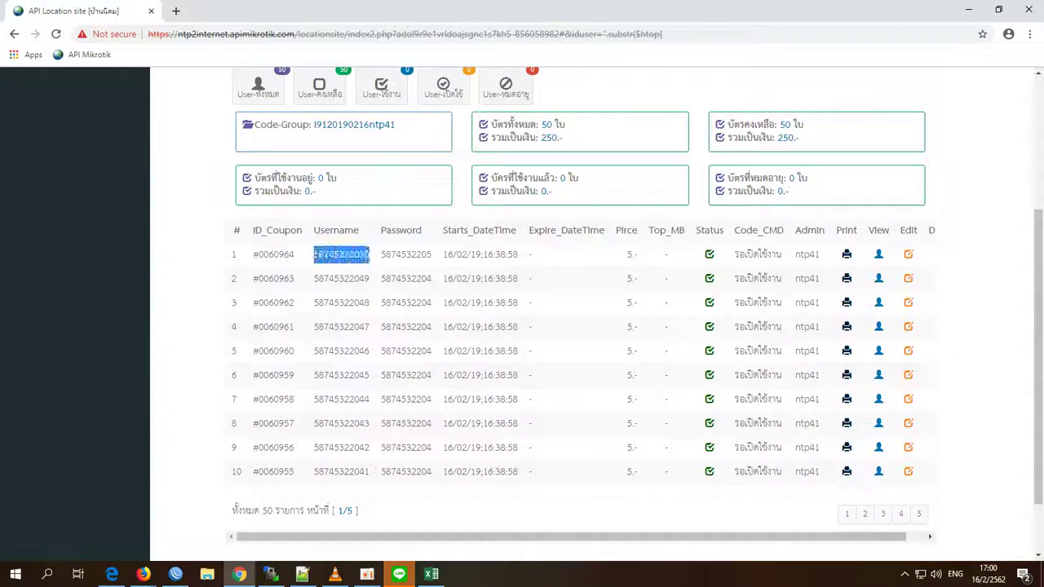
scroll(718, 482, "up", 2)
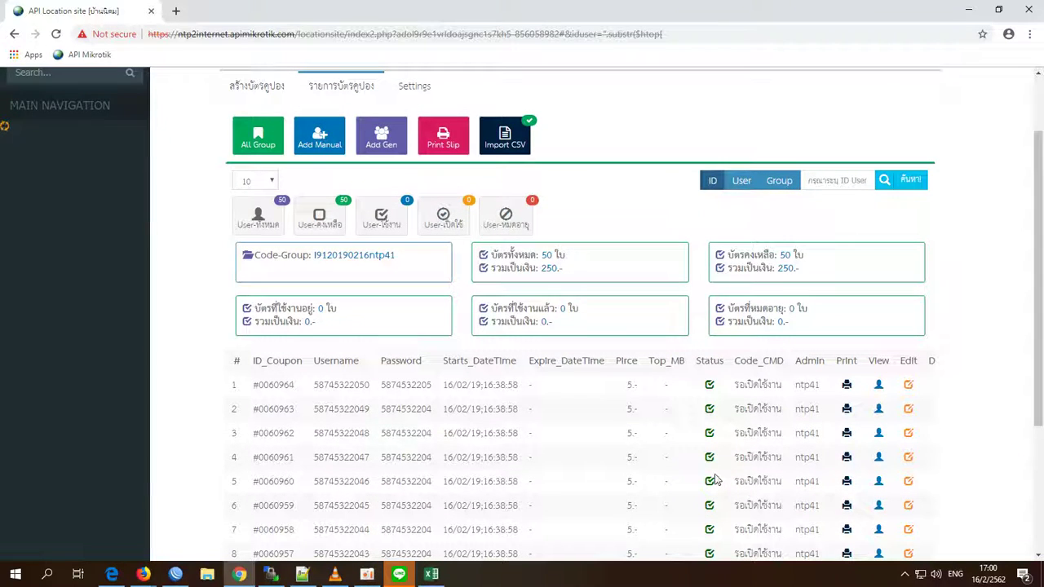